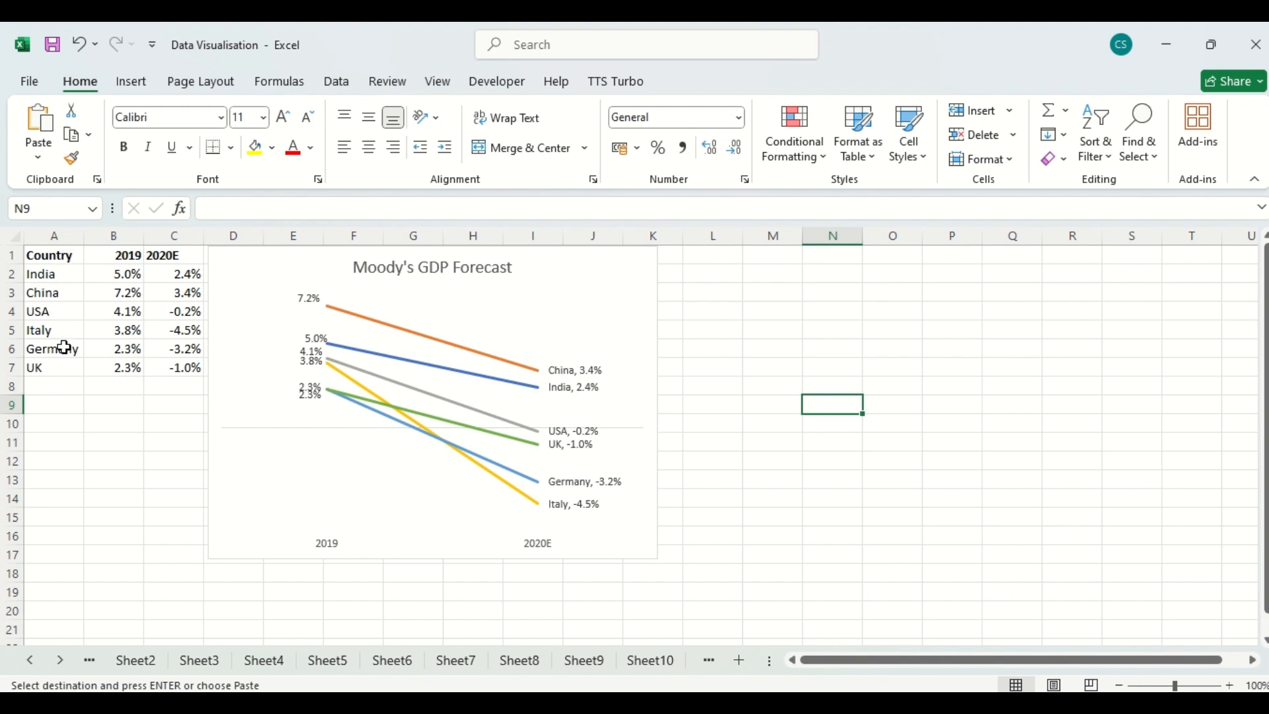
click(129, 259)
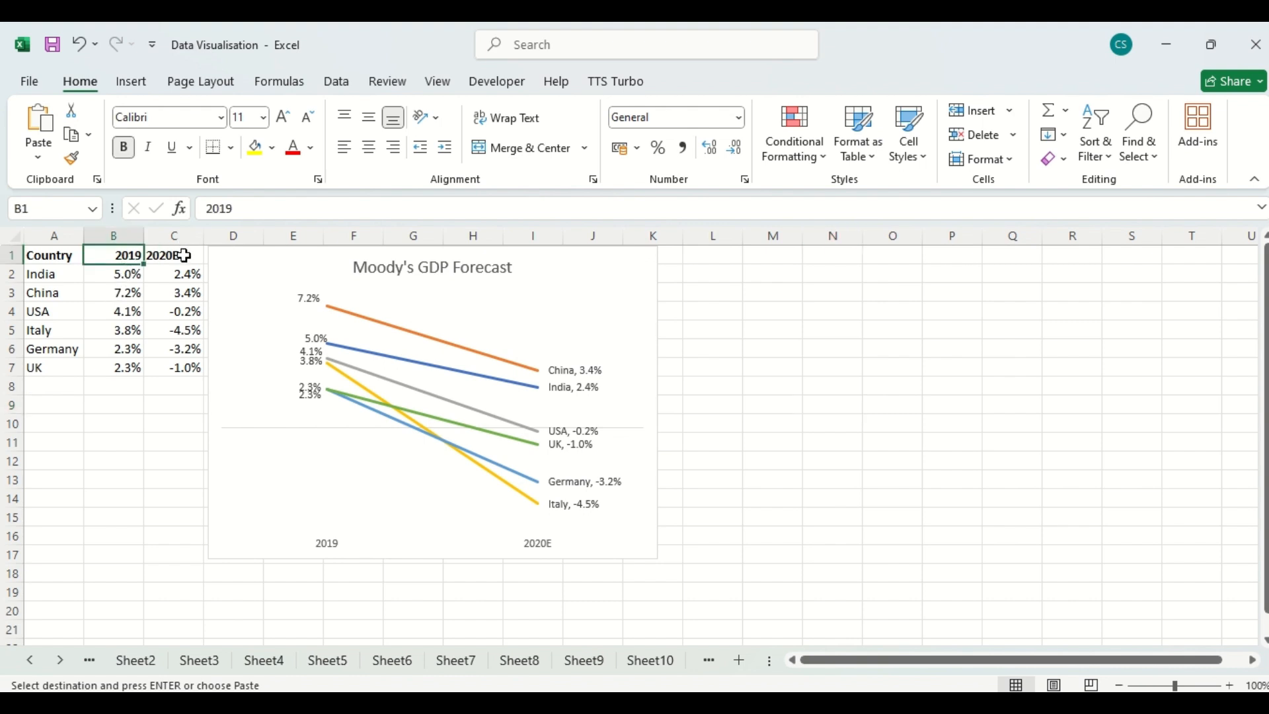
click(184, 256)
click(128, 275)
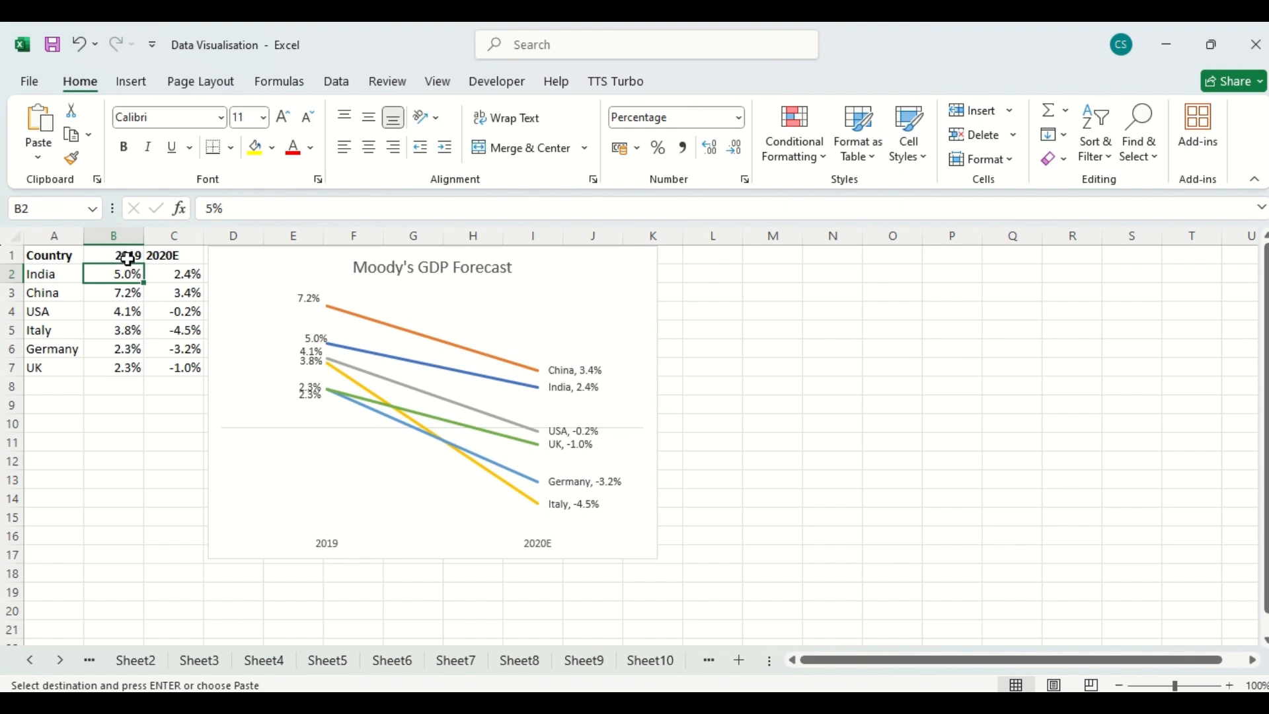
click(168, 254)
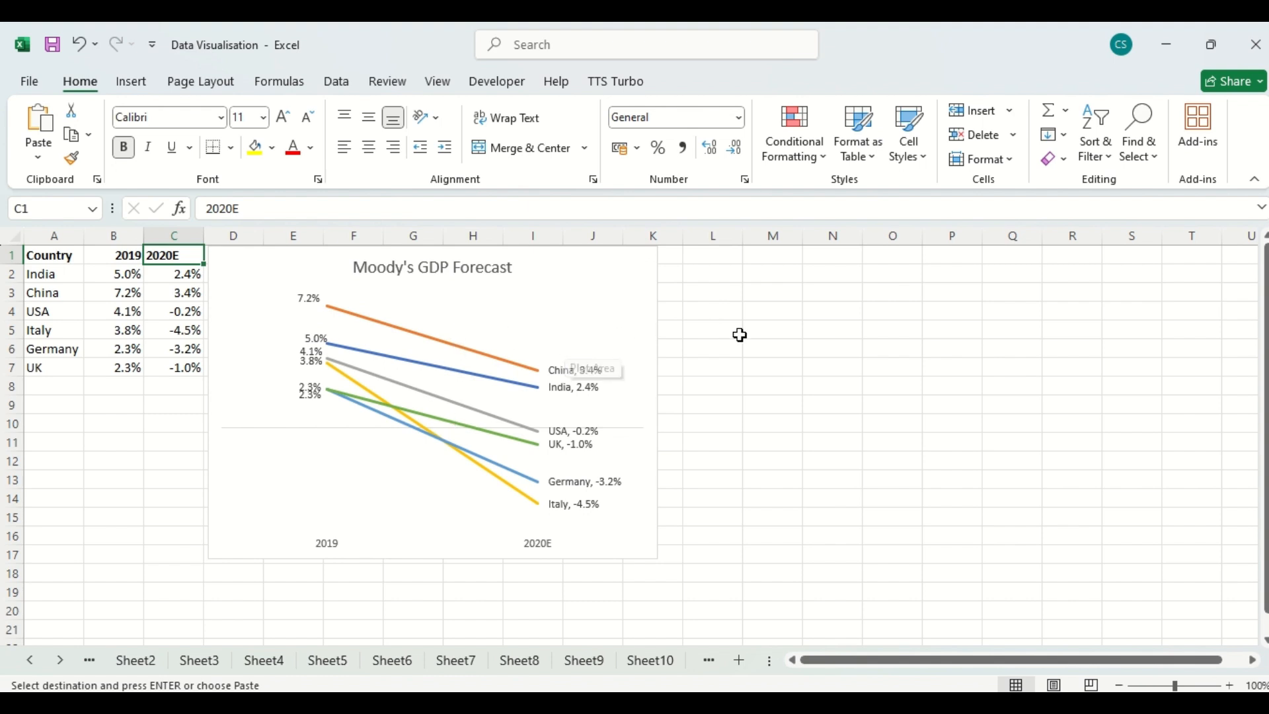
Insert a 2-D line chart from the country GDP data in A1:C7 and place it beside the existing chart.
click(35, 257)
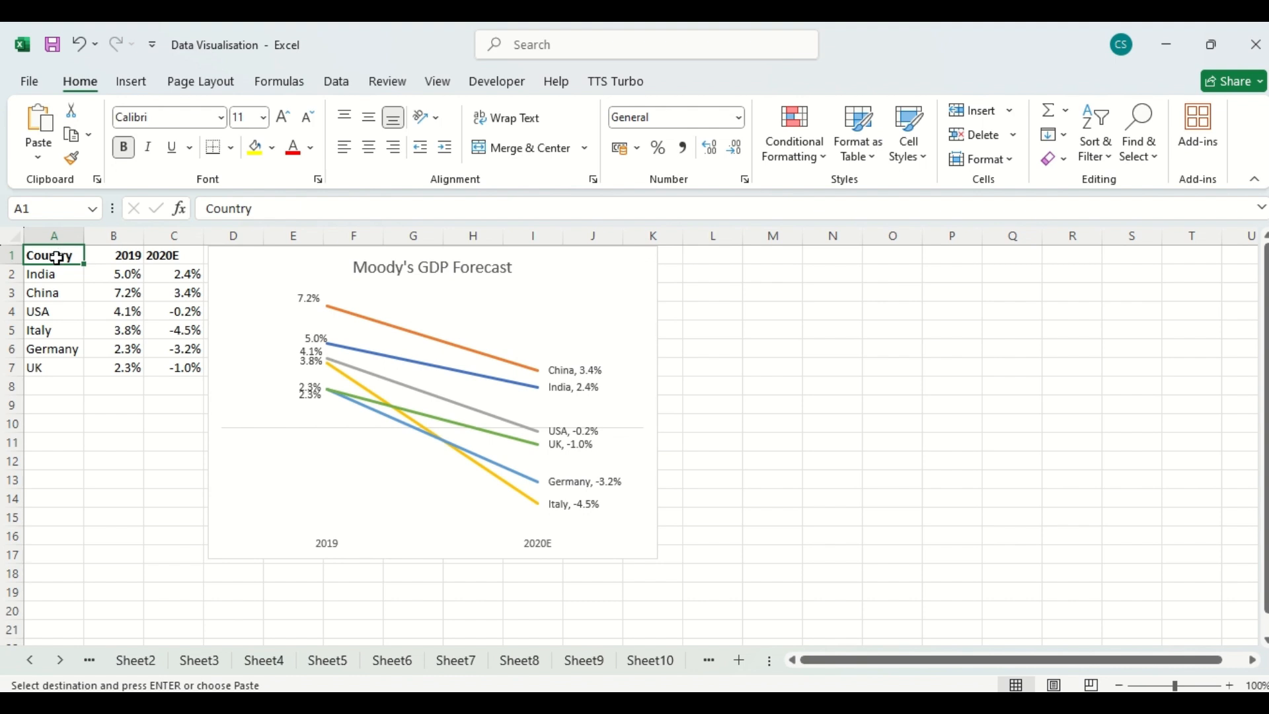
key(ctrl+shift+Right)
key(ctrl+shift+Down)
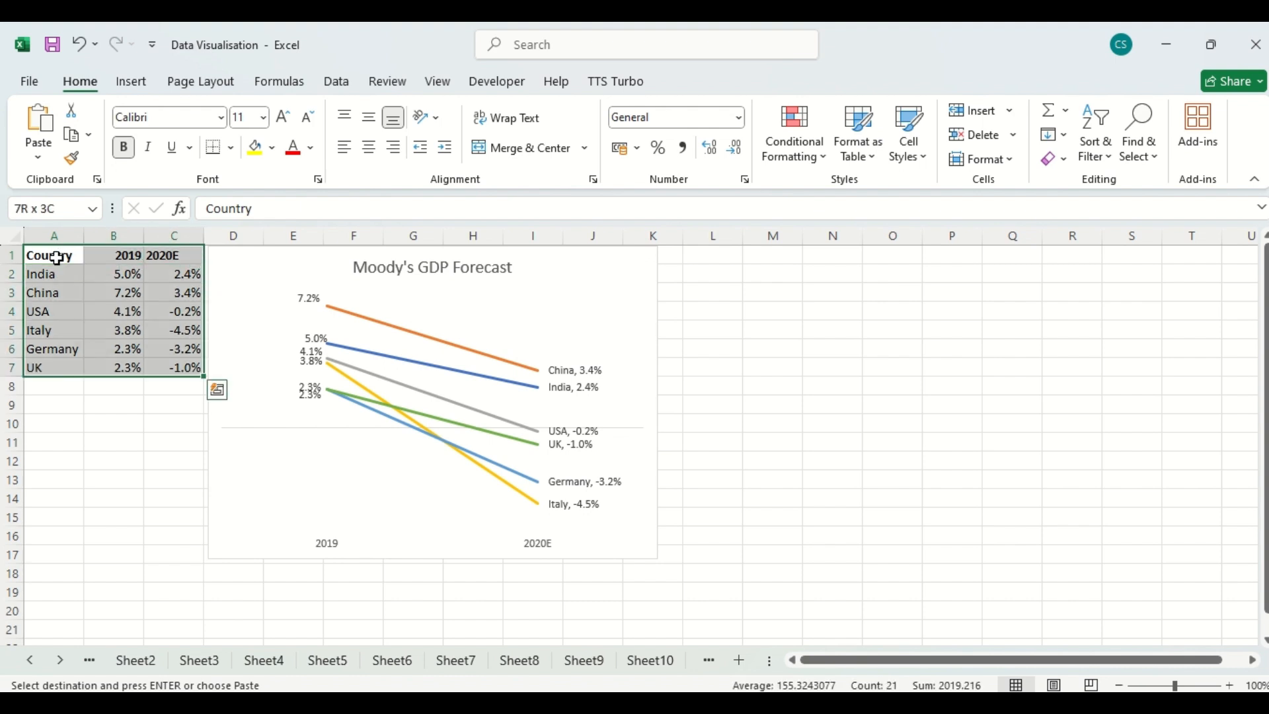
click(136, 80)
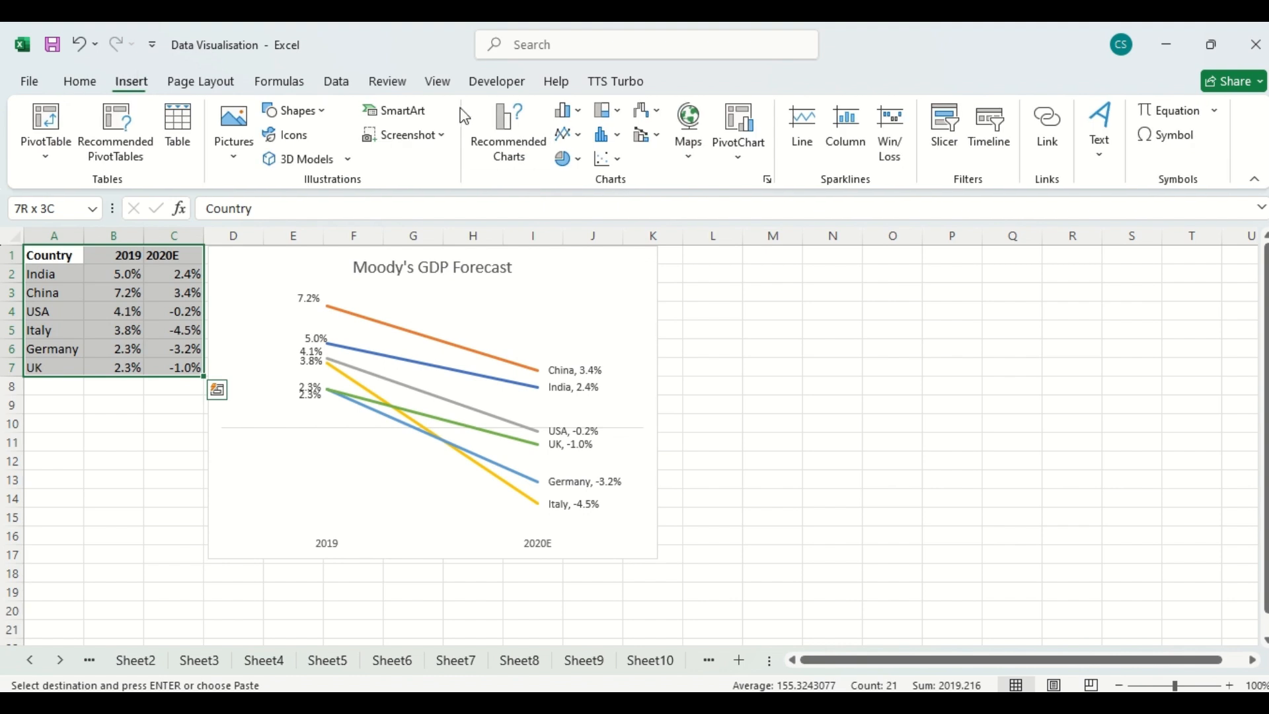
click(569, 139)
click(582, 198)
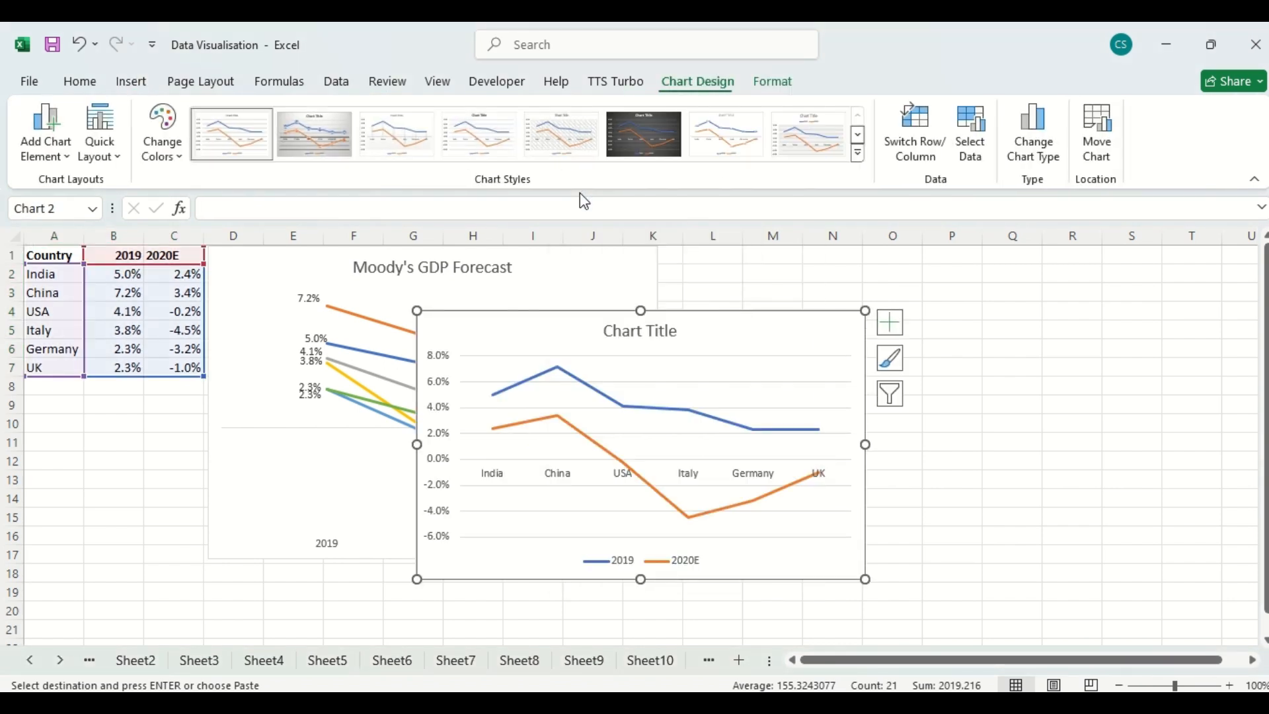
drag(583, 330, 828, 272)
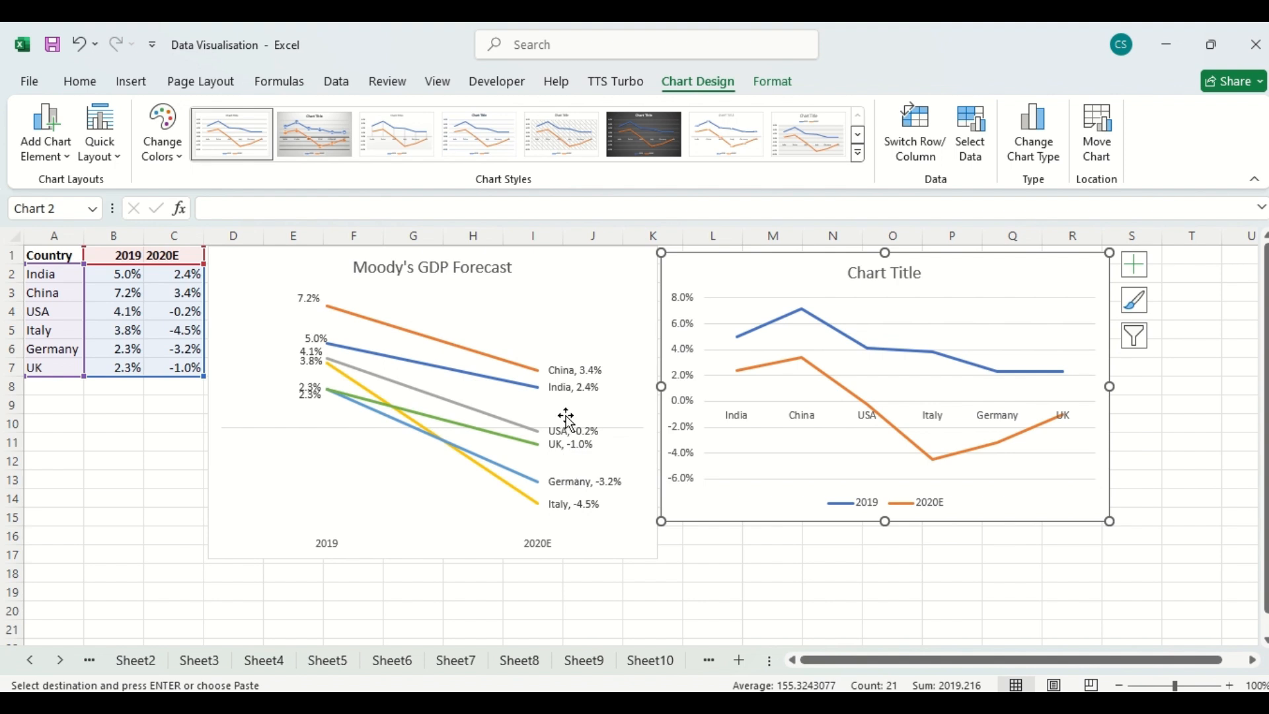
click(597, 378)
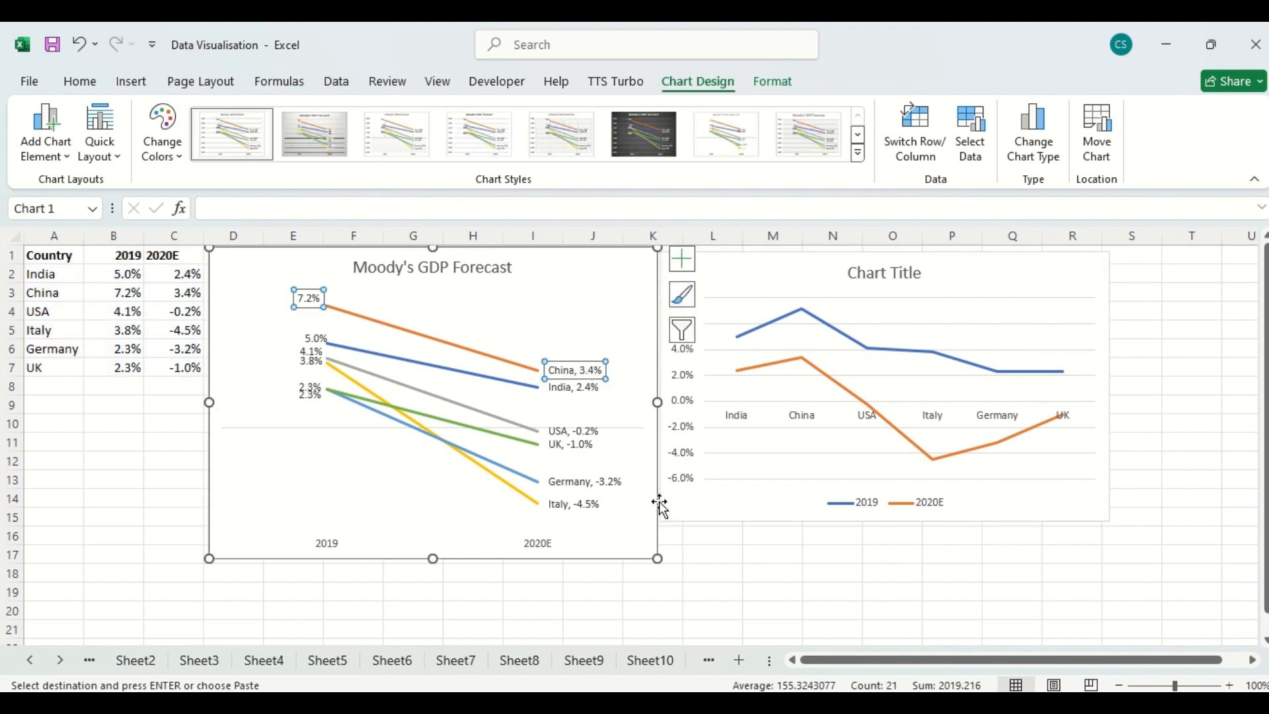
click(717, 579)
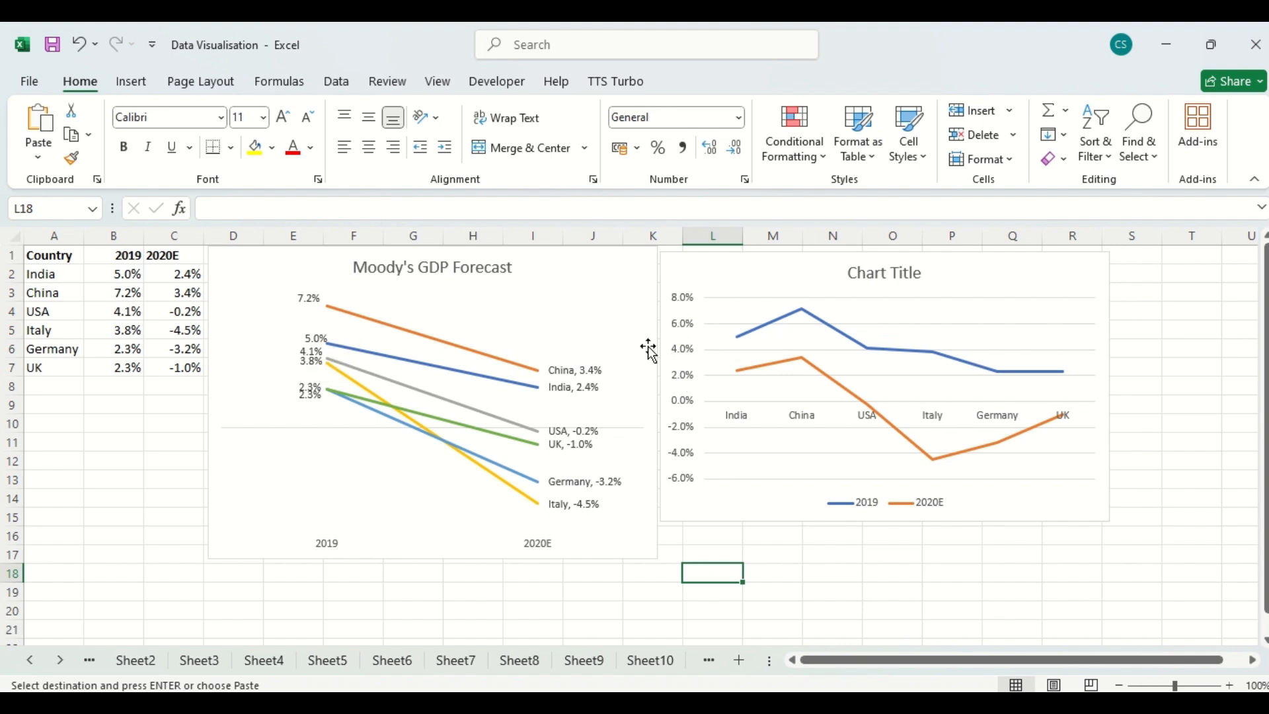
Remove the vertical axis and the horizontal gridlines from the new line chart.
click(681, 294)
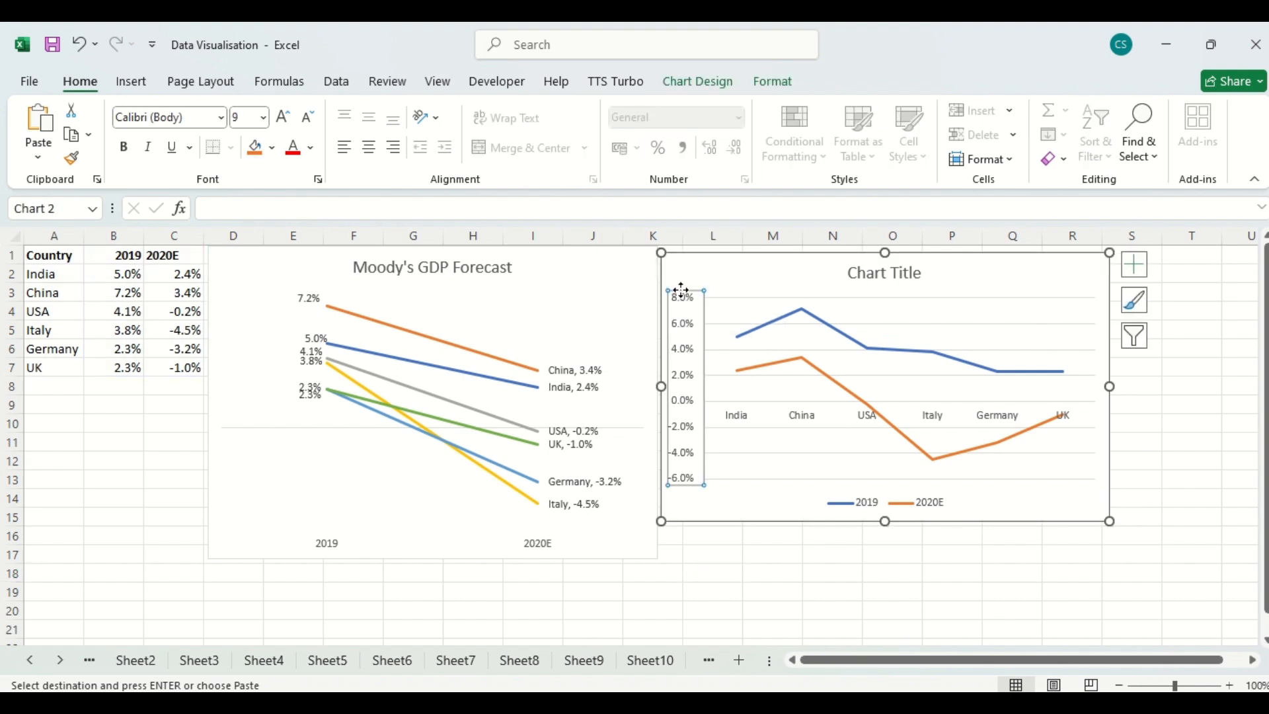
key(Delete)
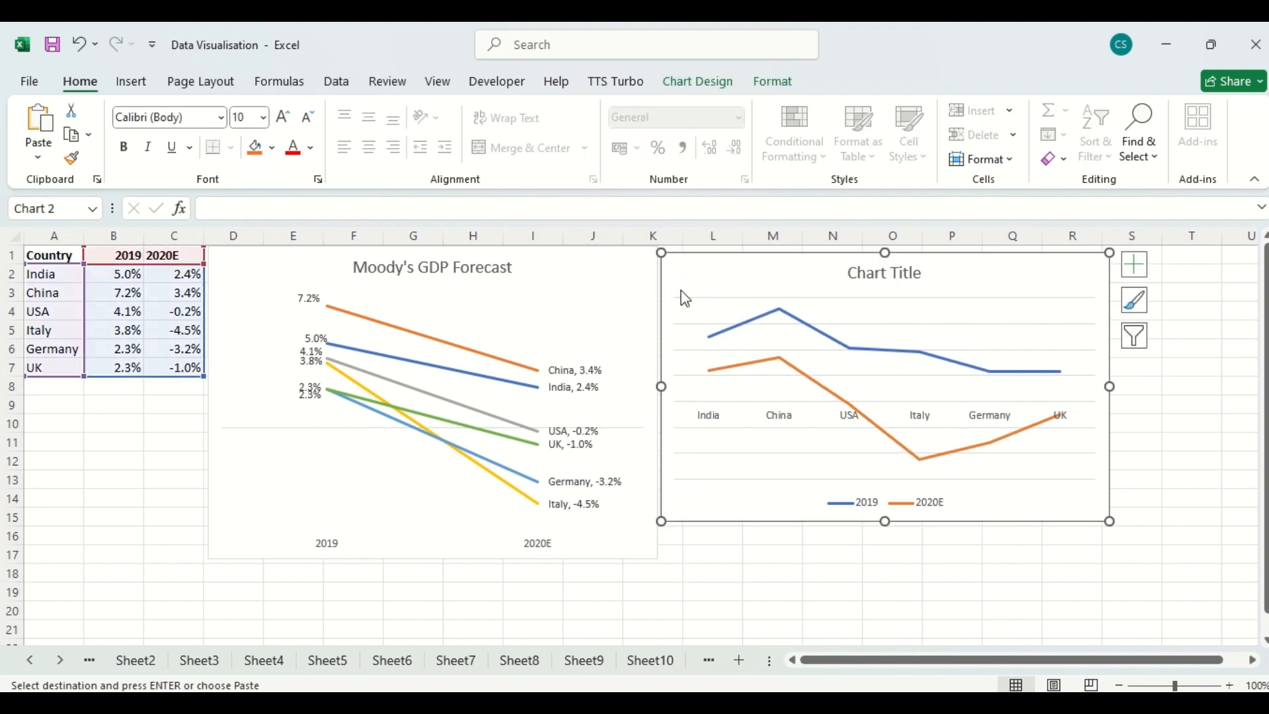
click(716, 301)
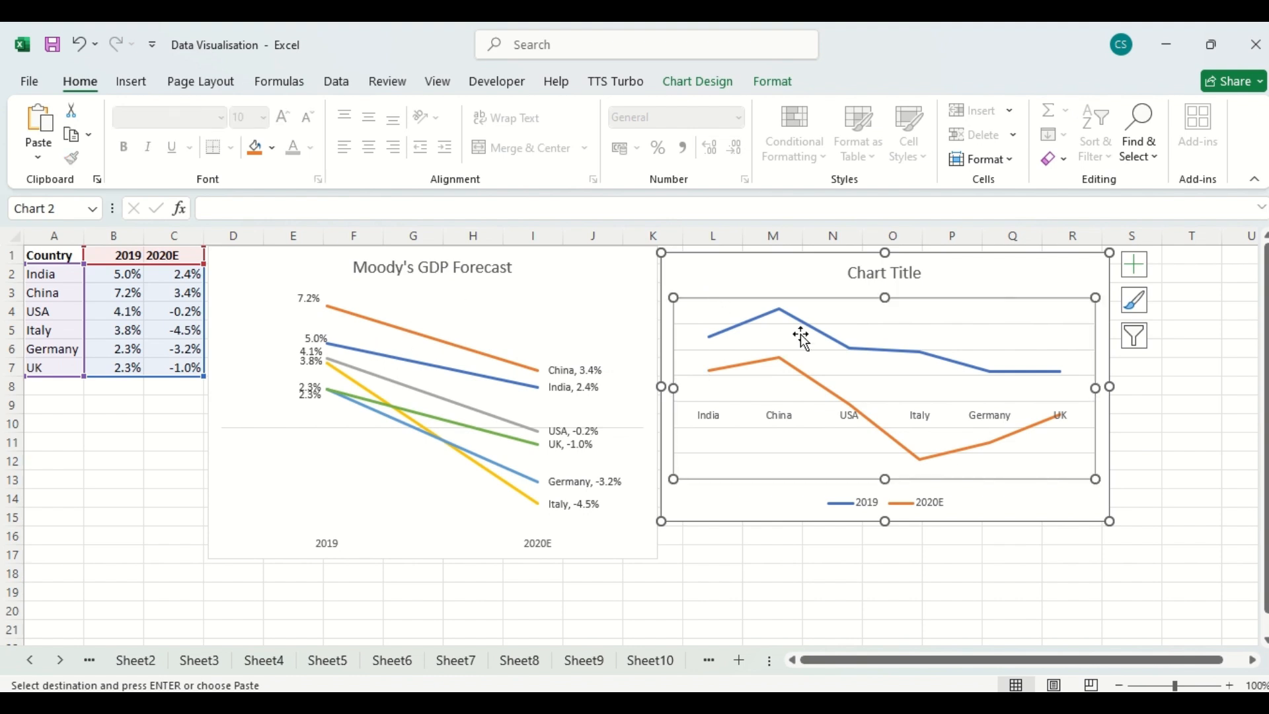
click(848, 324)
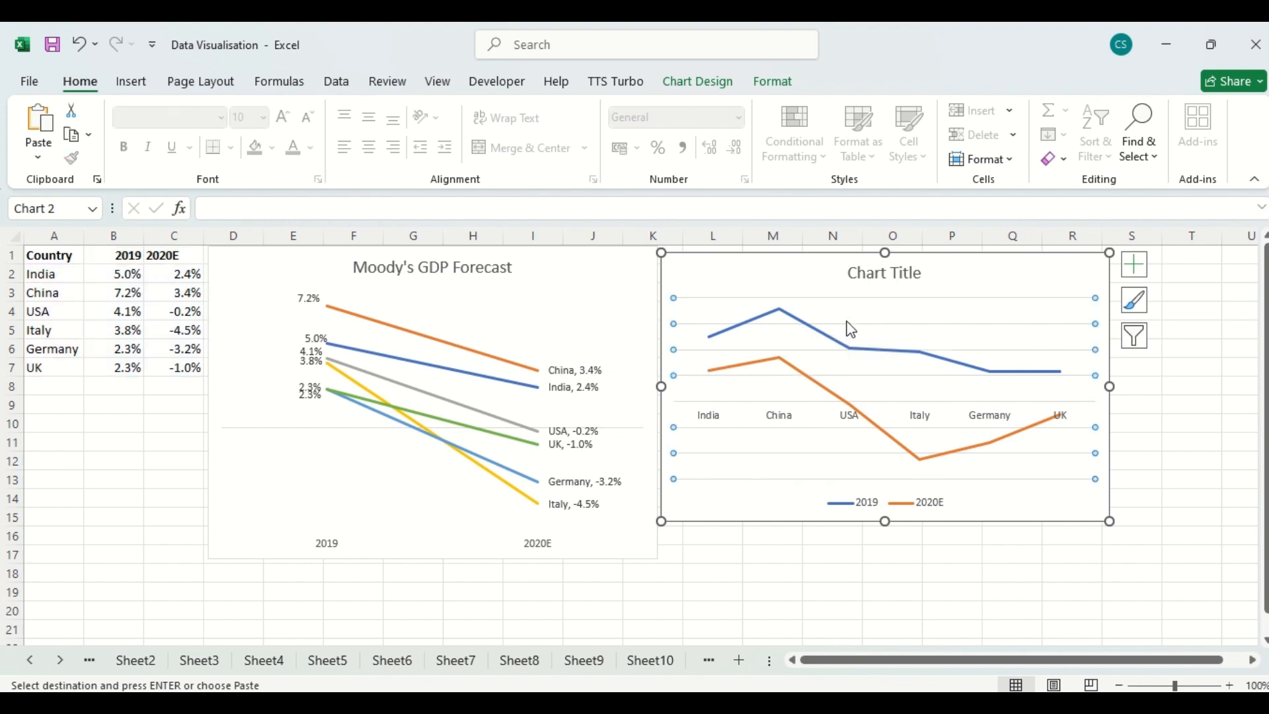
key(Delete)
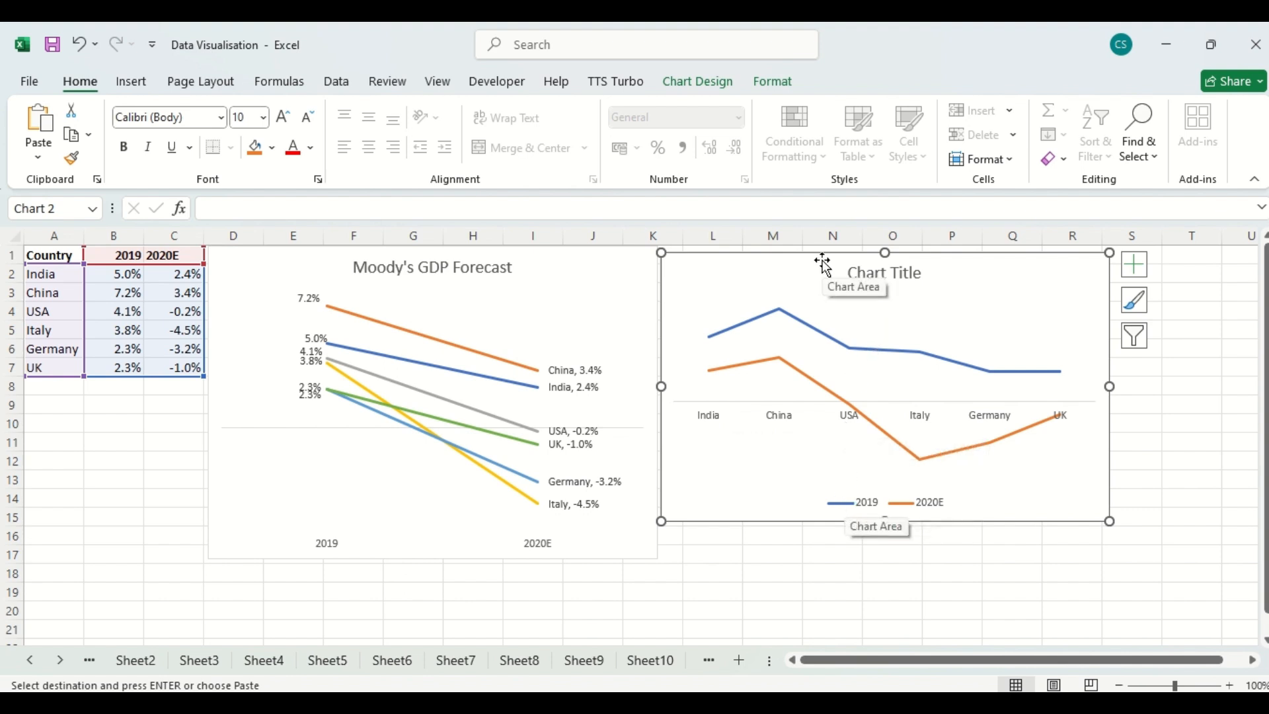
Switch the new chart's rows and columns so each country is a line running from 2019 to 2020E.
click(816, 318)
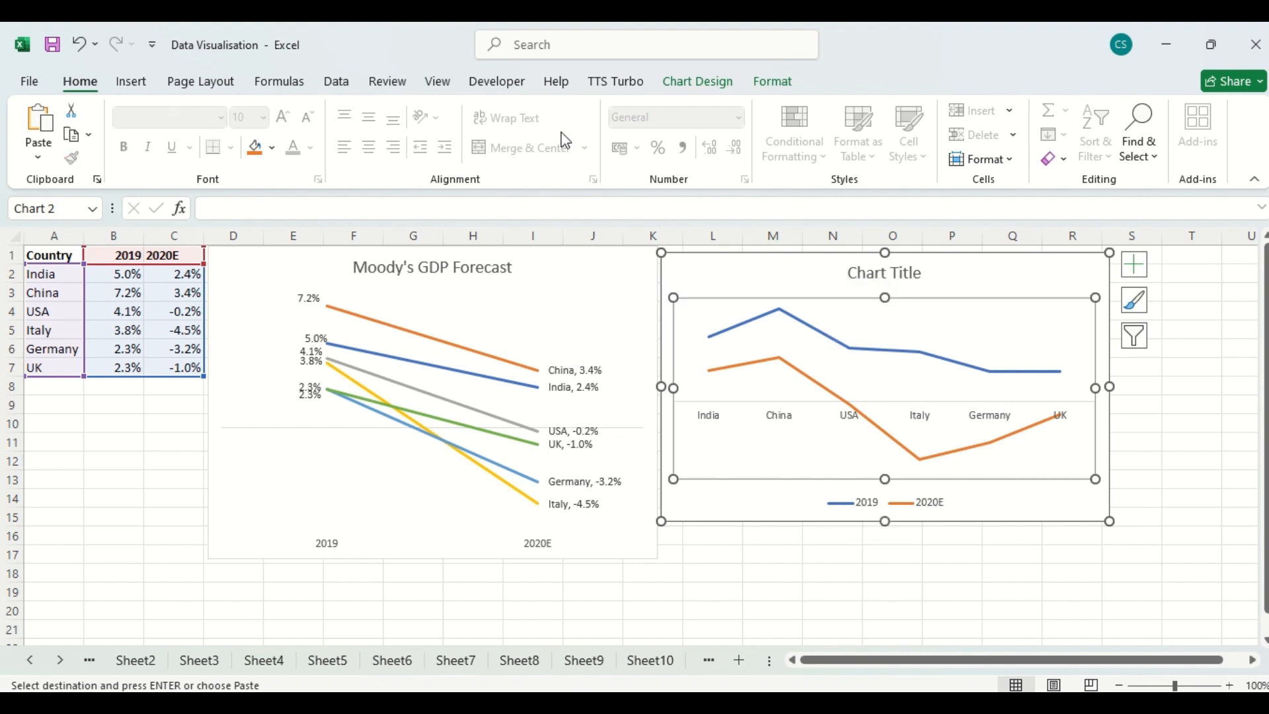
click(681, 83)
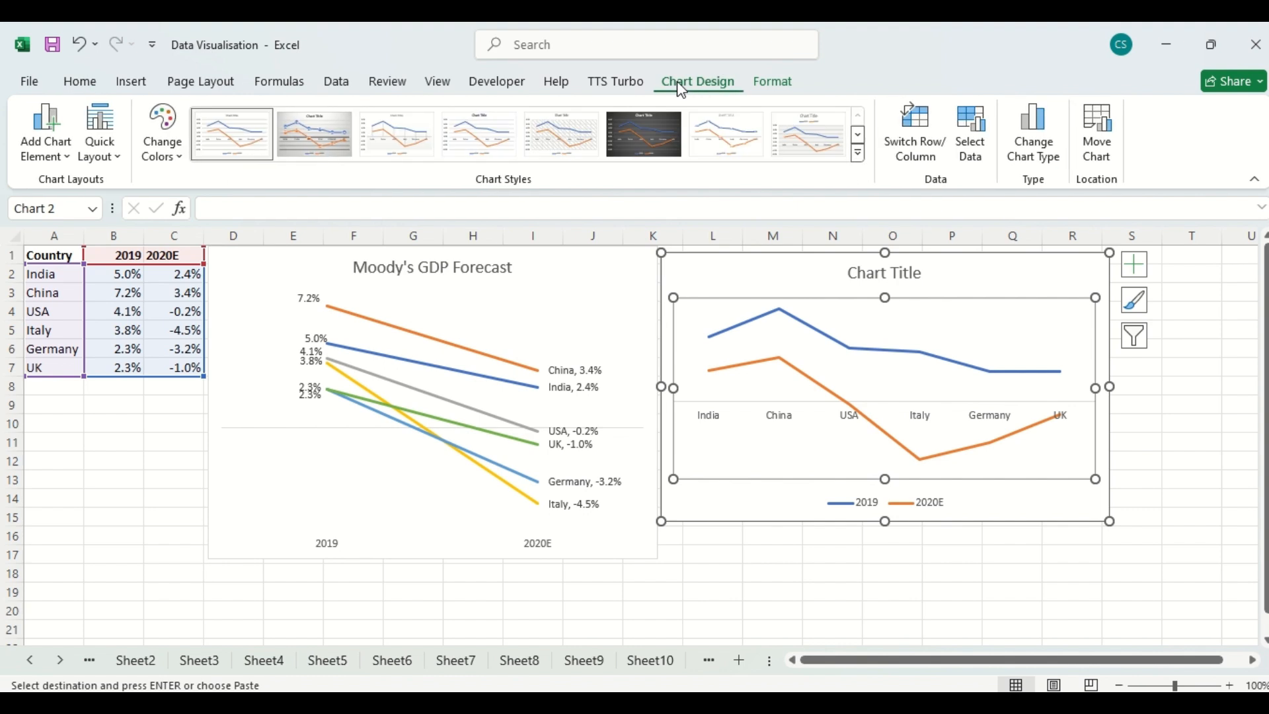
click(915, 146)
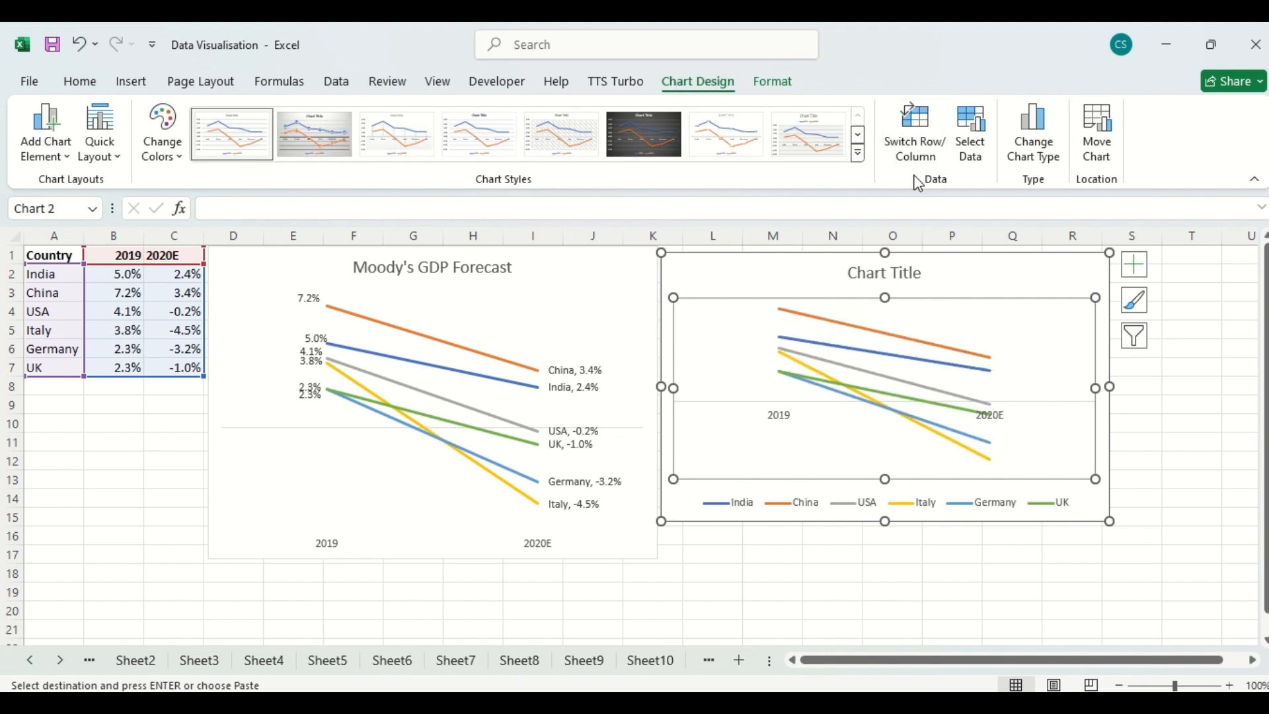
Change the new chart's title to "Moody's GDP Forecast" and close the title formatting options.
double_click(889, 279)
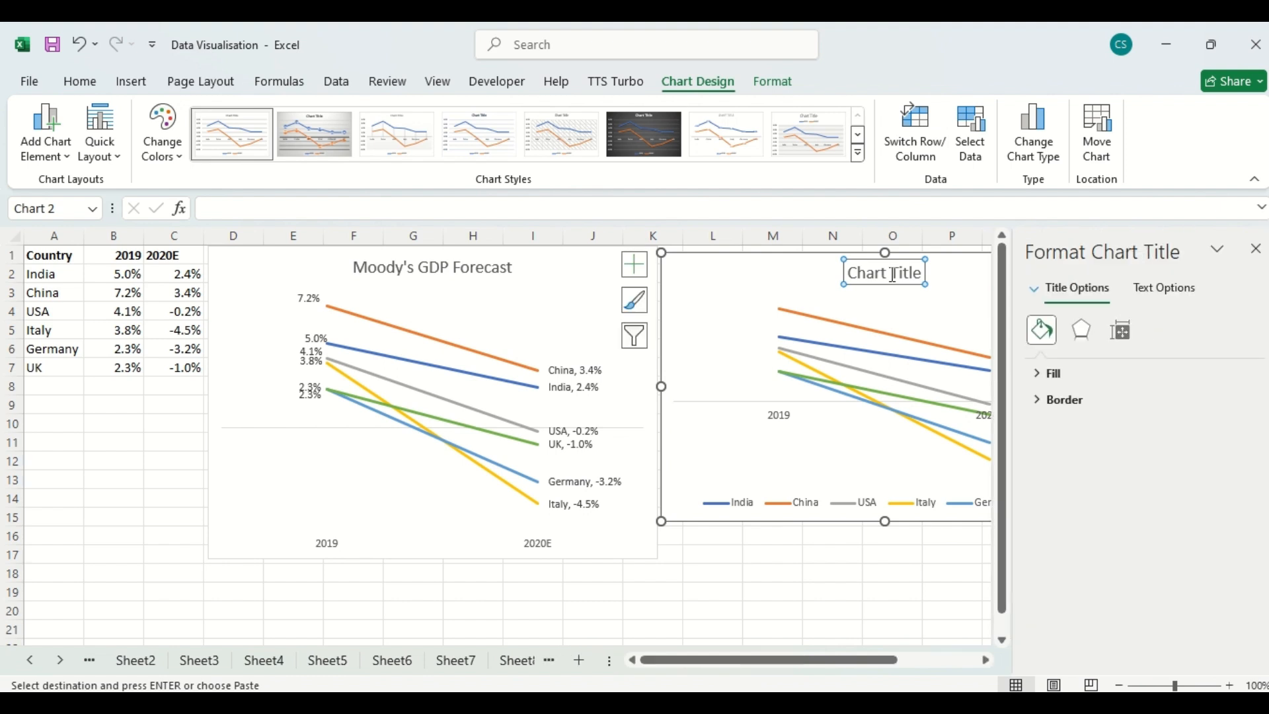
click(892, 274)
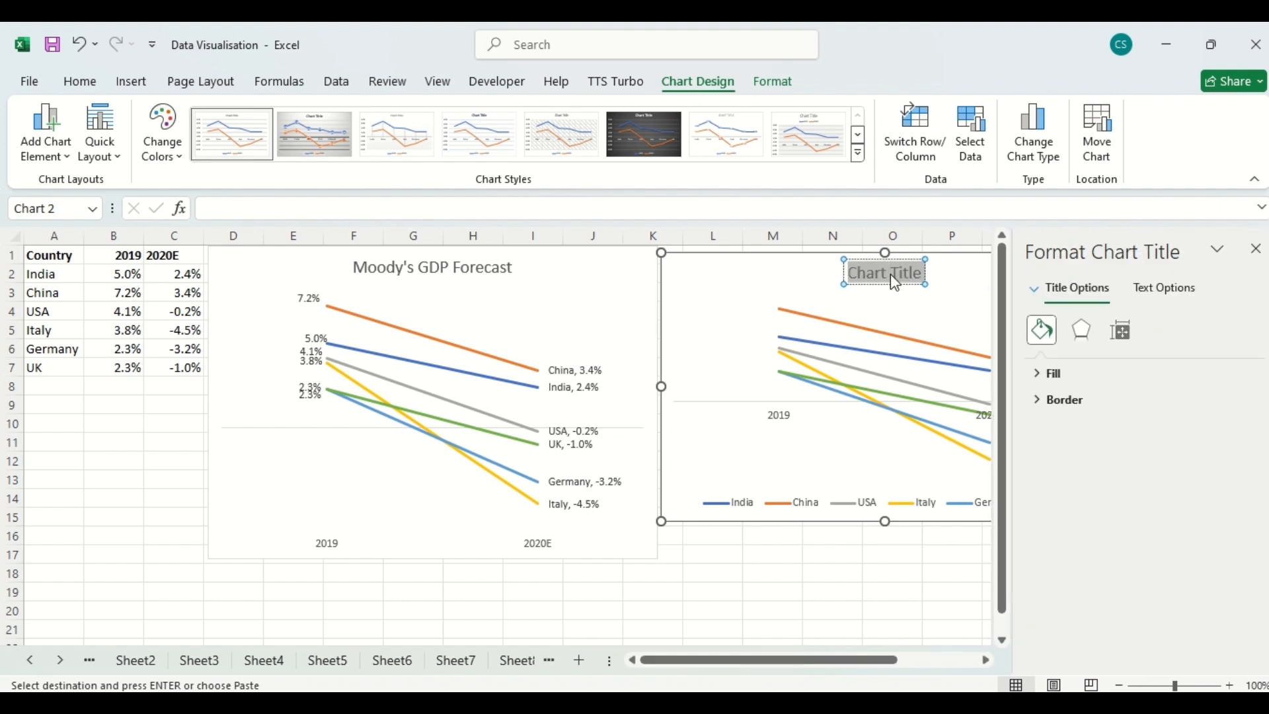
text(Mo)
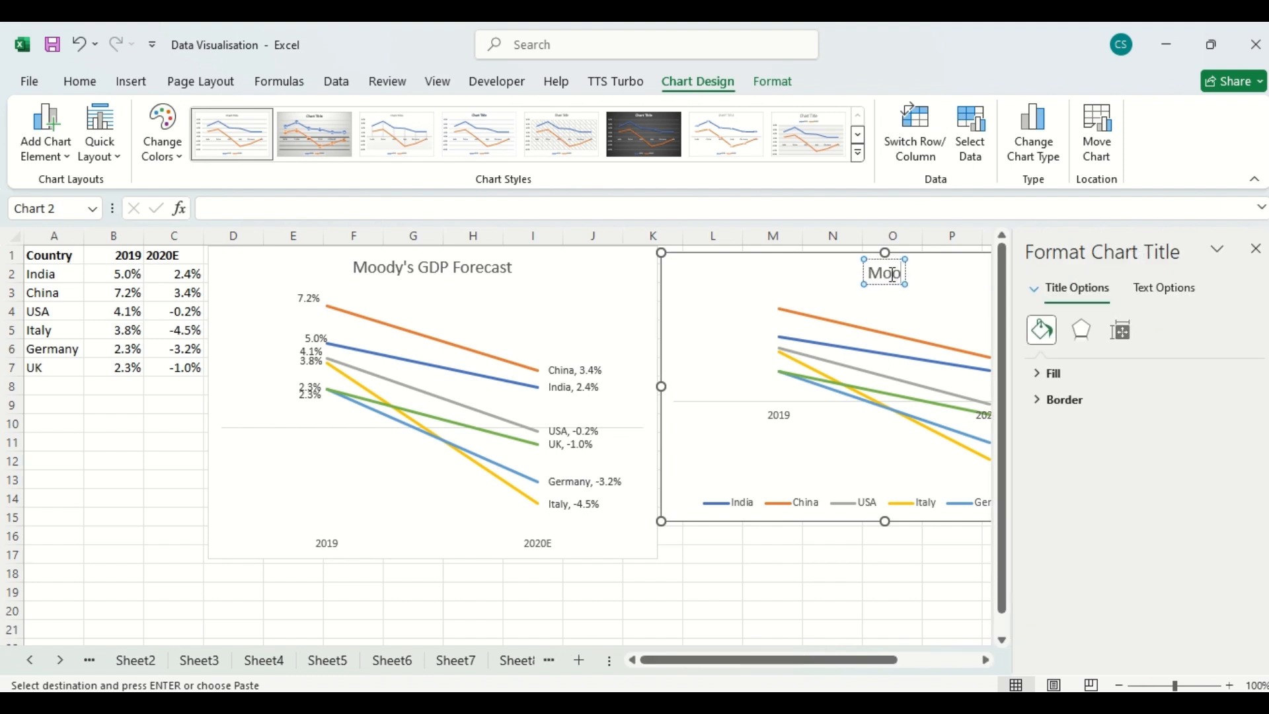
text(ody's)
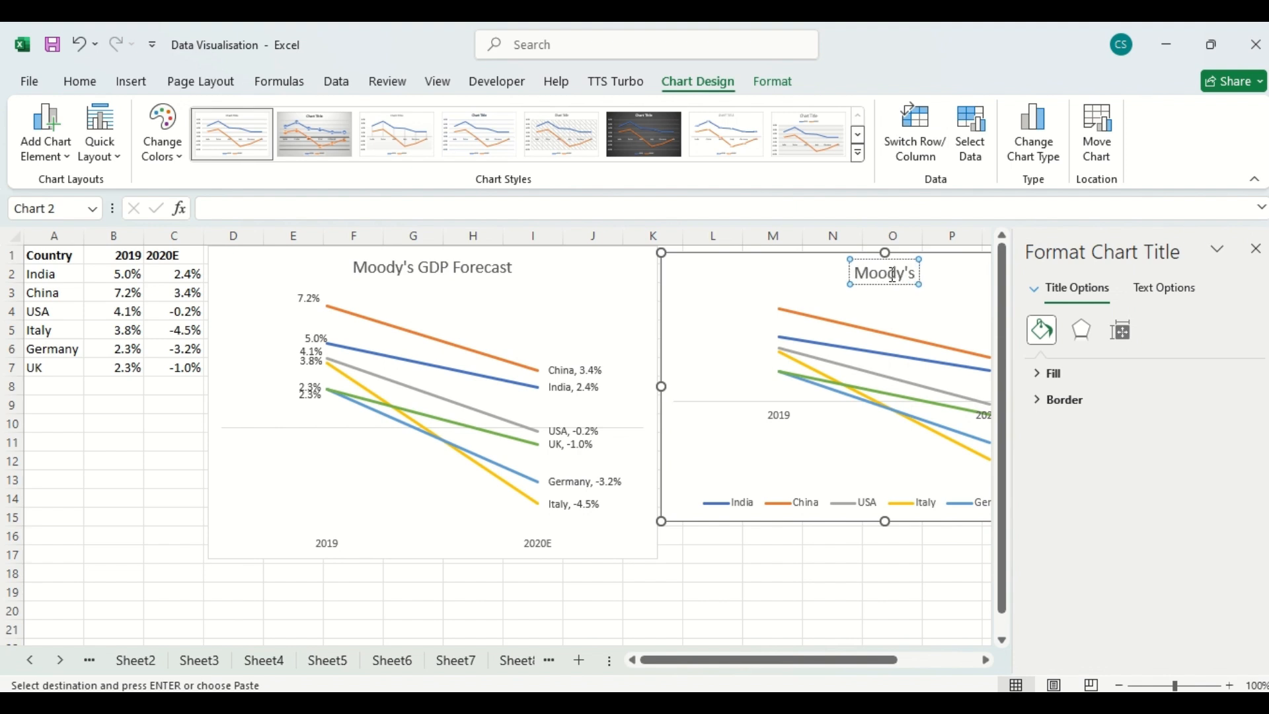
text( GDP Forecast)
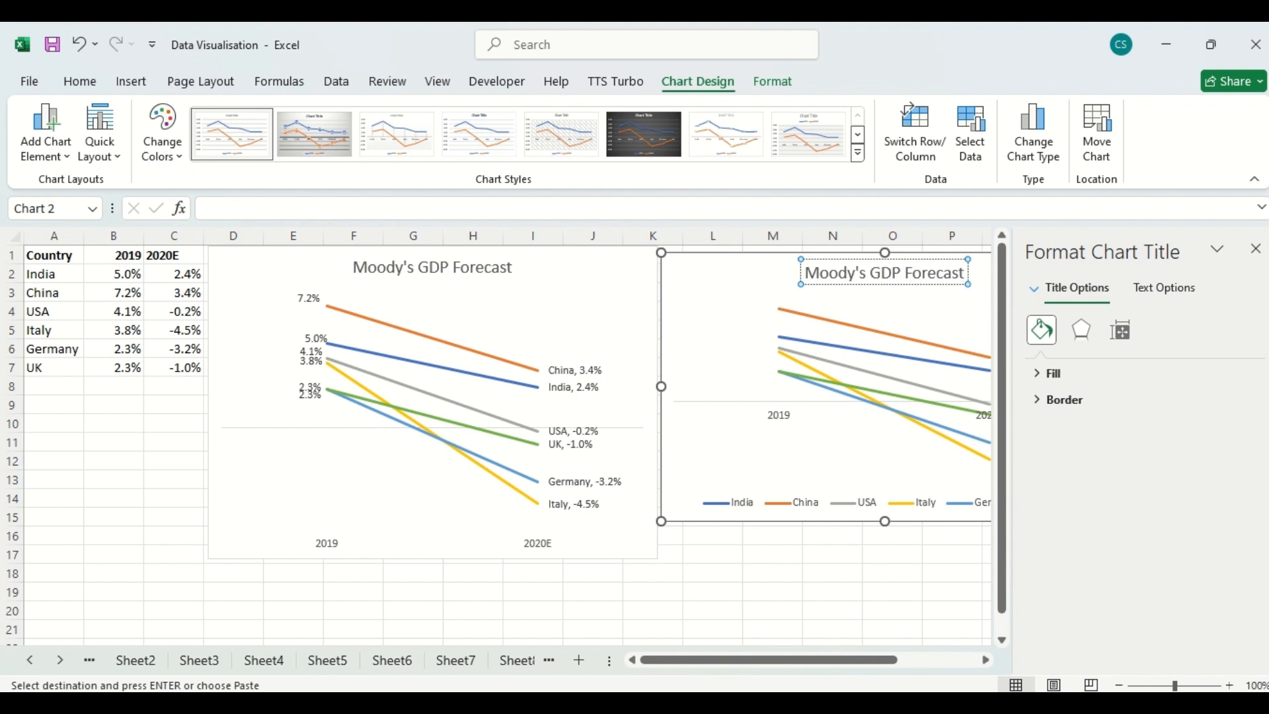
click(1256, 250)
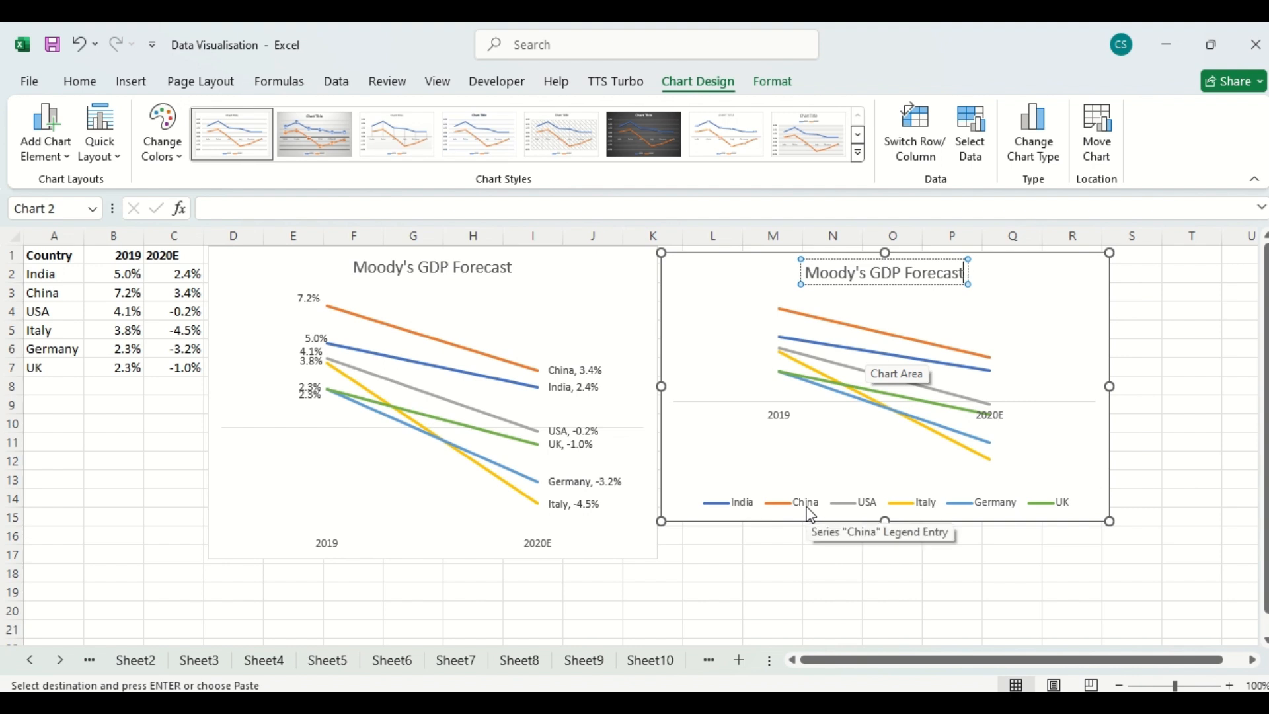
Delete the new chart's legend and add data labels to the right of the data points.
click(895, 510)
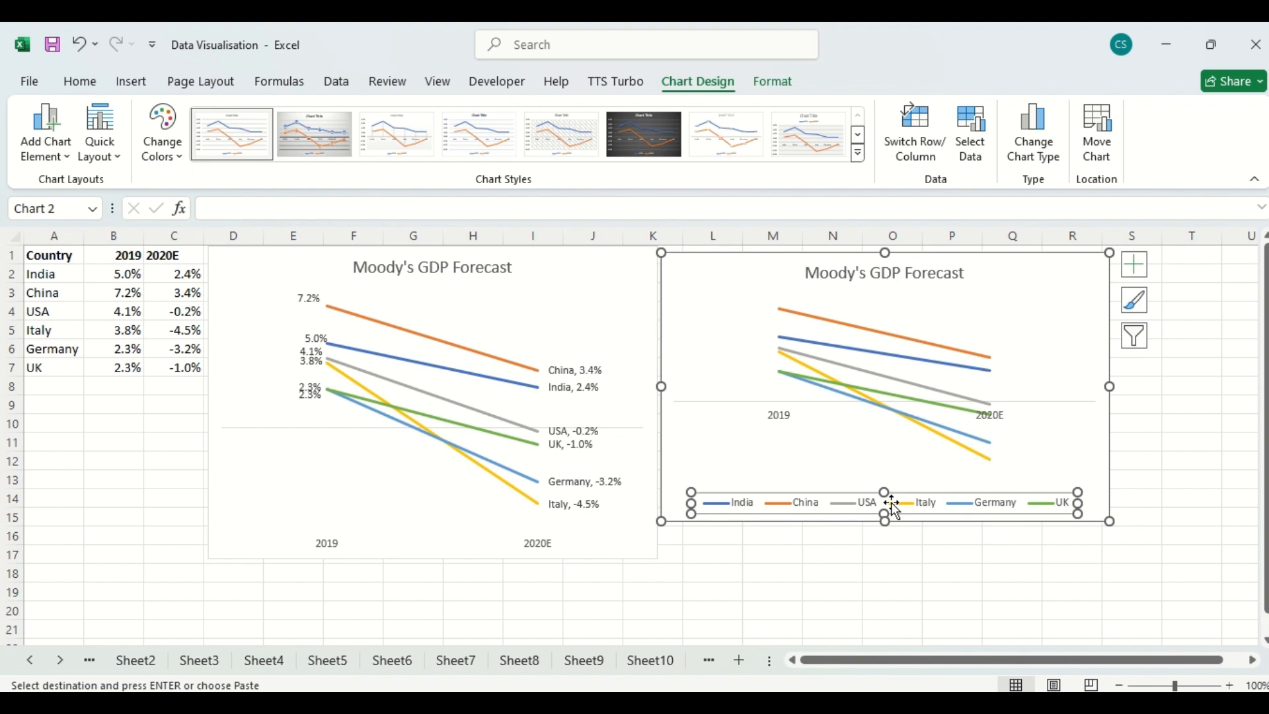
key(Delete)
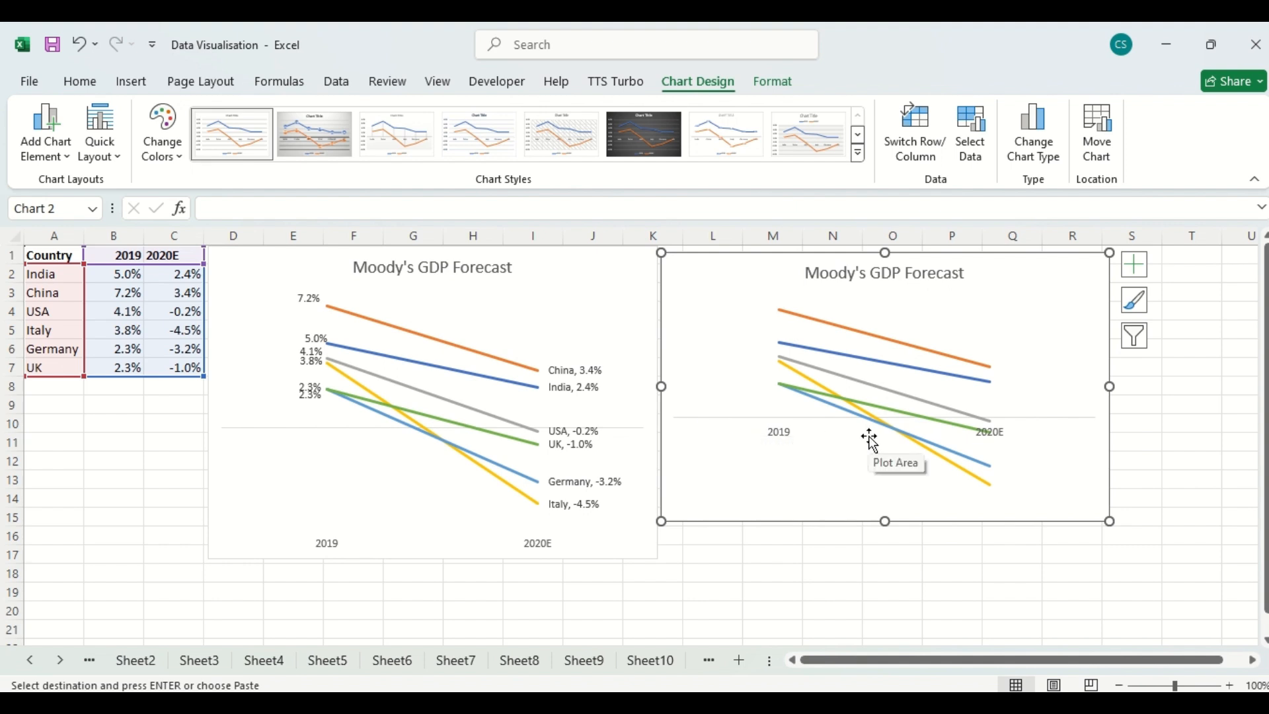
mouse_move(983, 480)
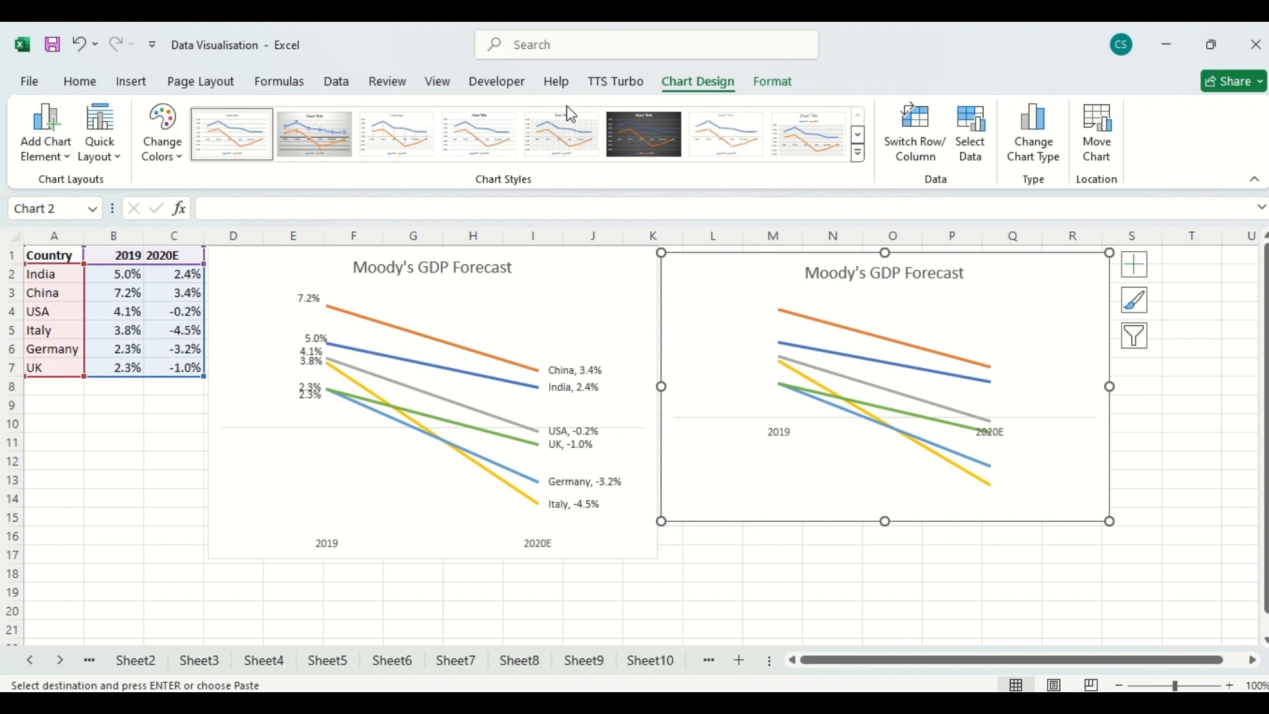
click(56, 152)
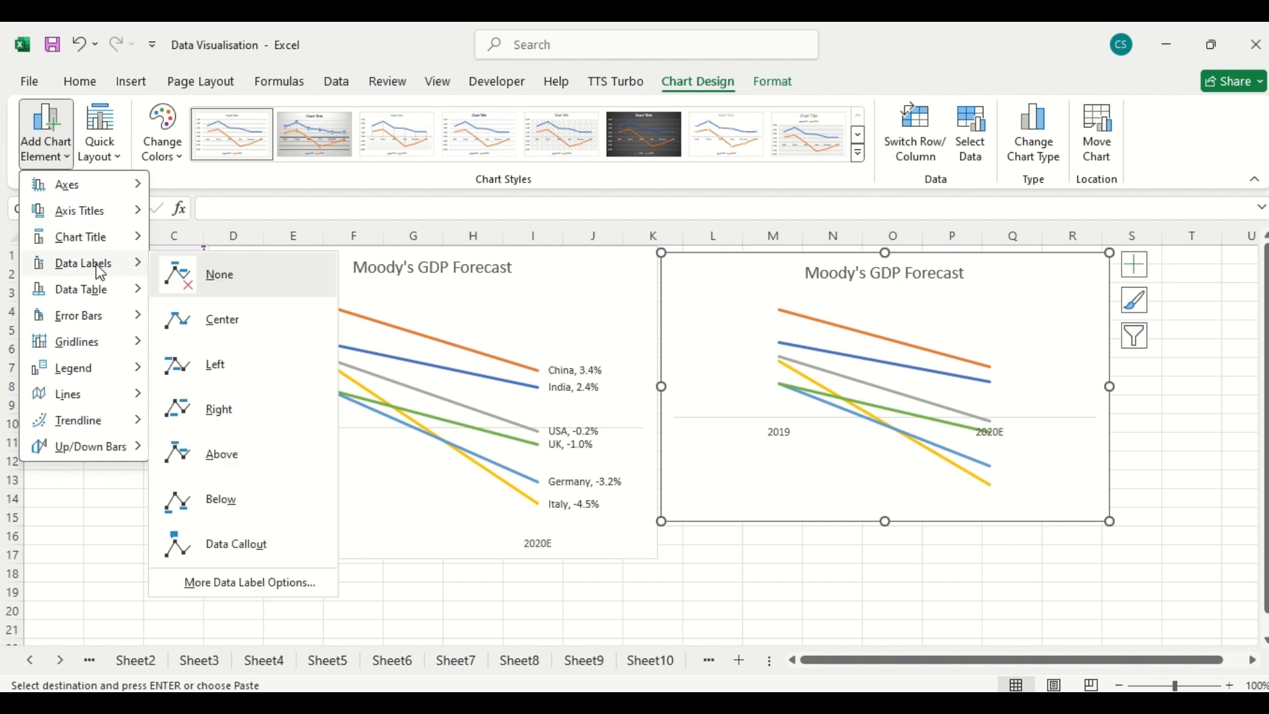
mouse_move(97, 266)
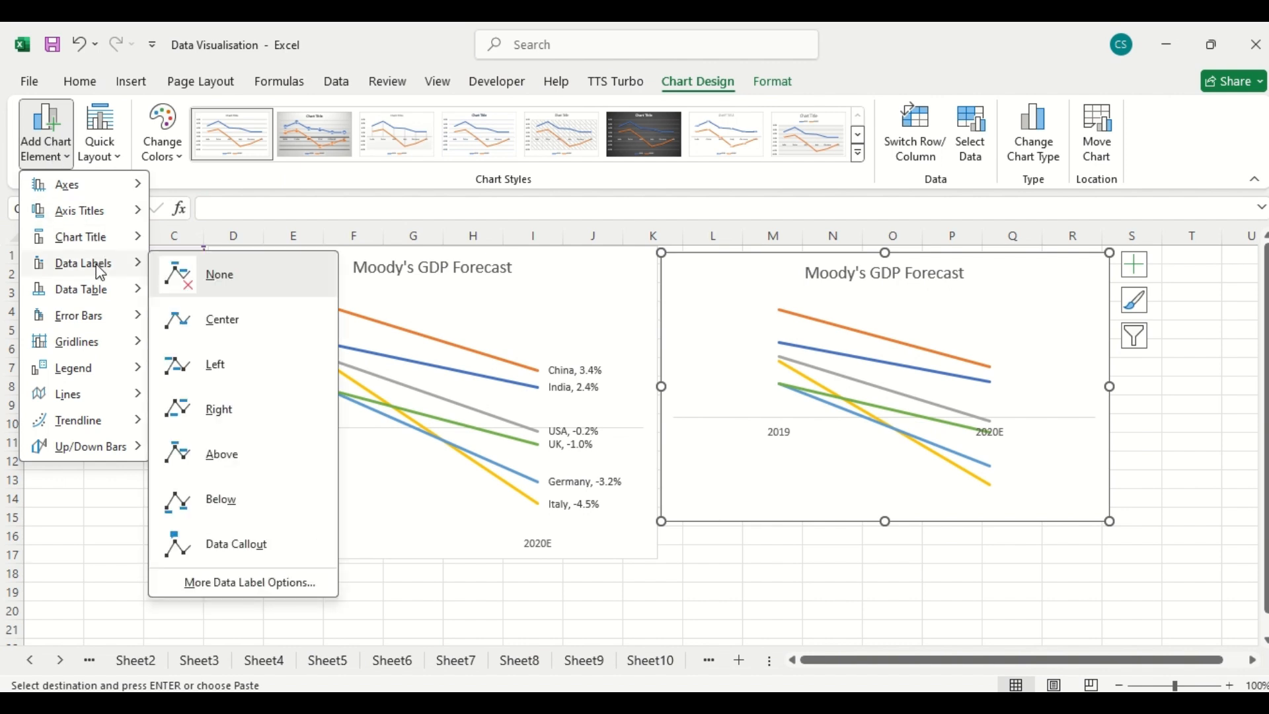
click(220, 410)
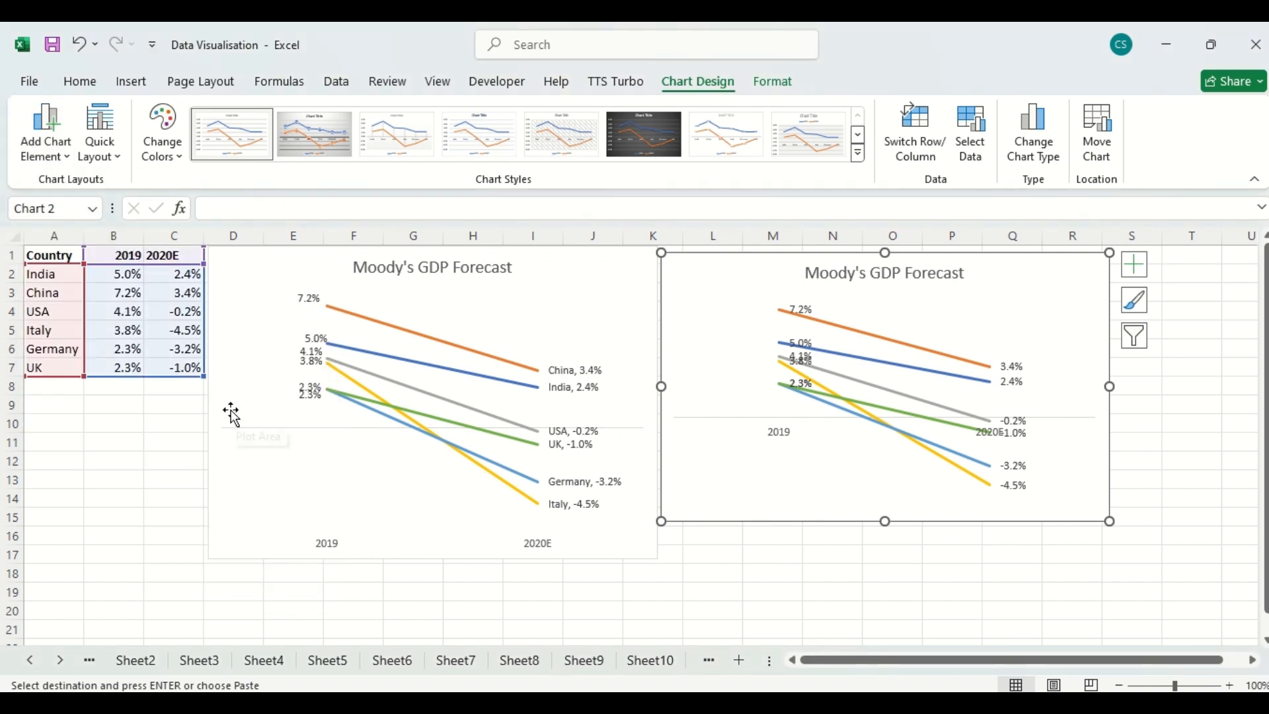
Set the label position of the new chart's horizontal axis to Low so the years sit beneath the lines.
click(783, 440)
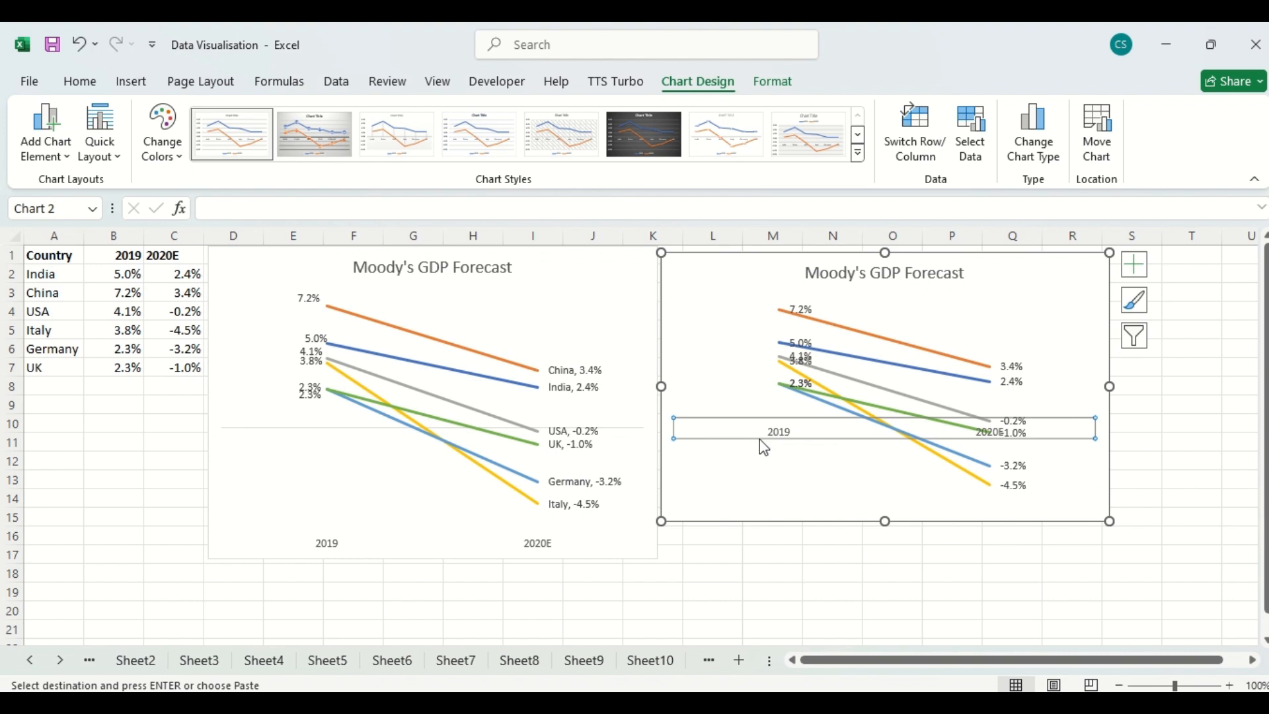
right_click(760, 440)
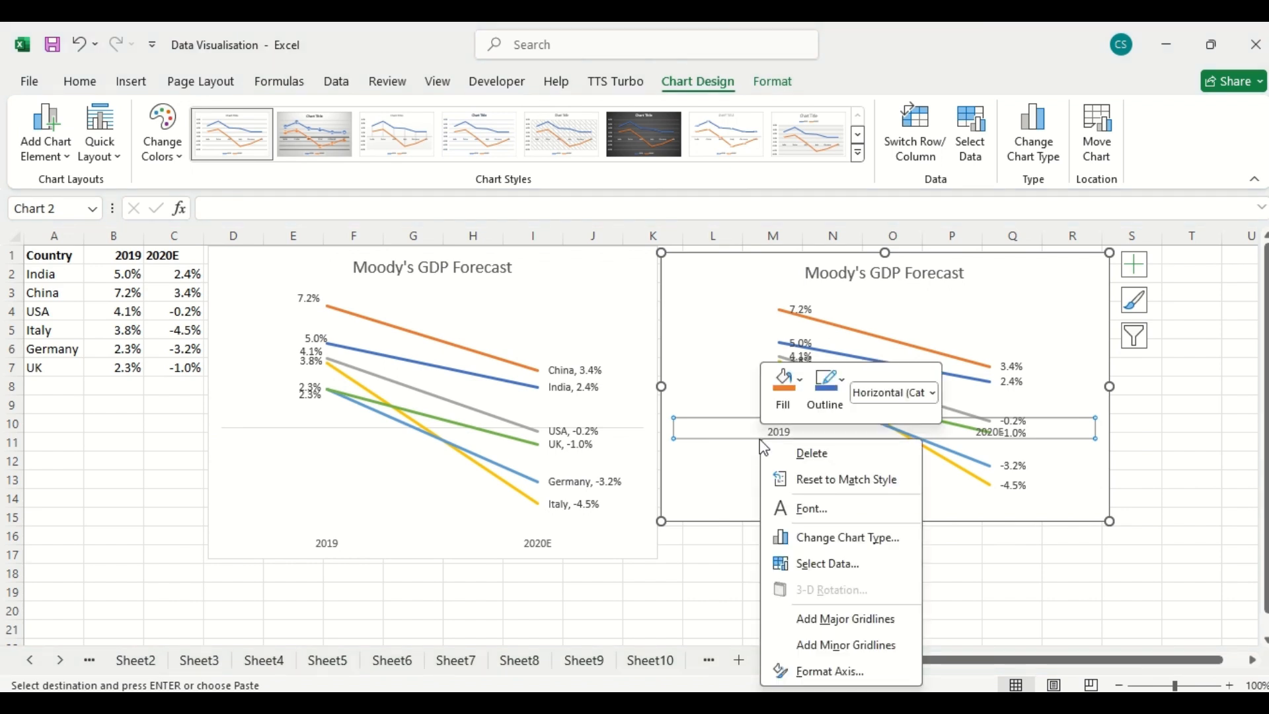
click(834, 671)
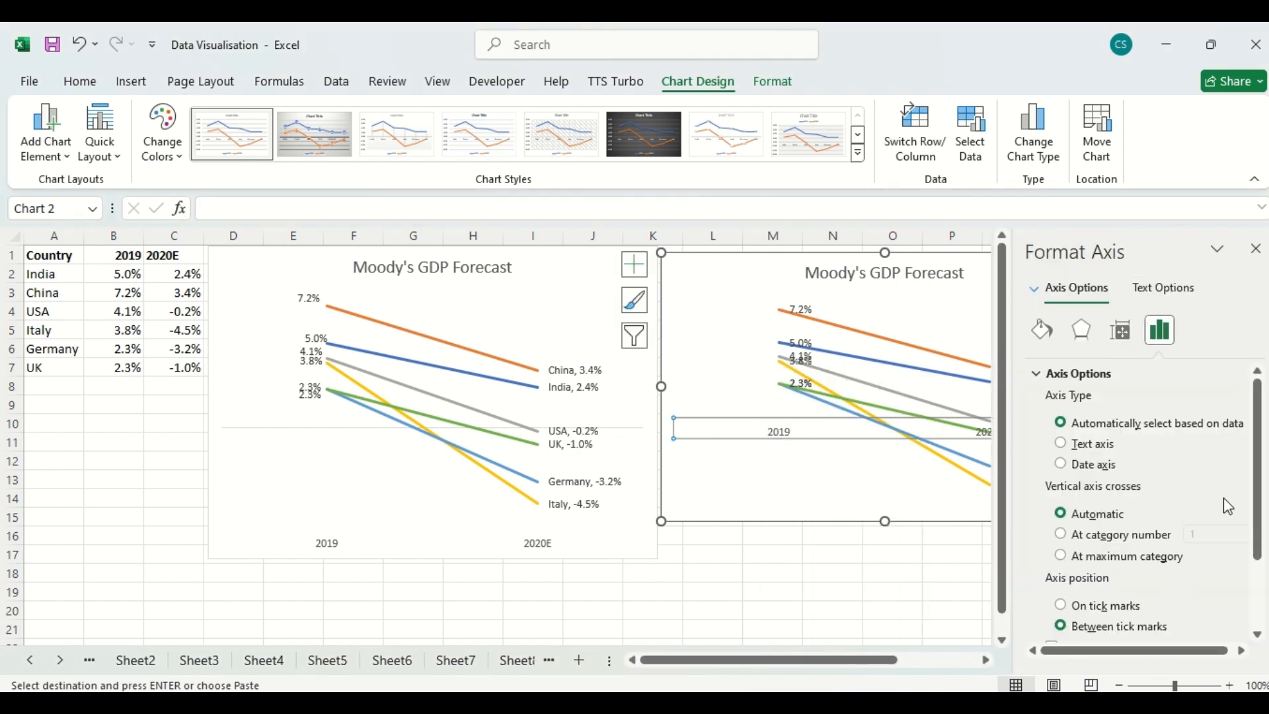
drag(1262, 483, 1267, 555)
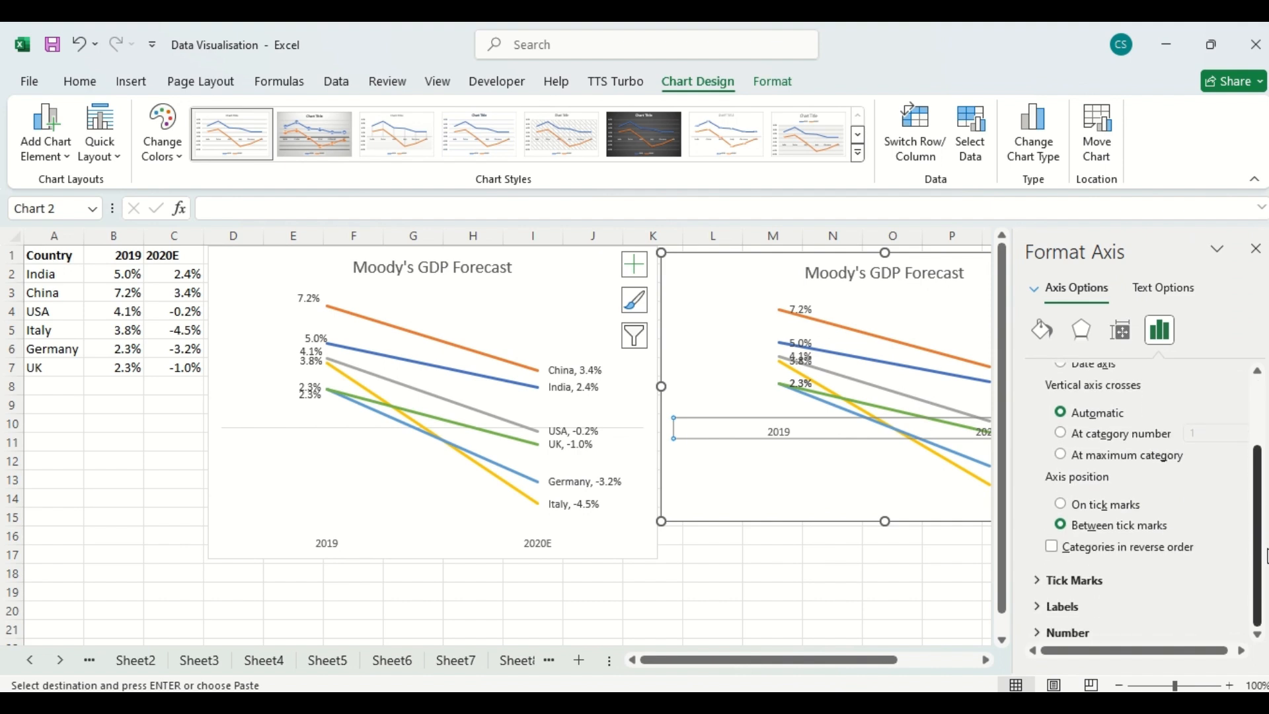
click(1057, 607)
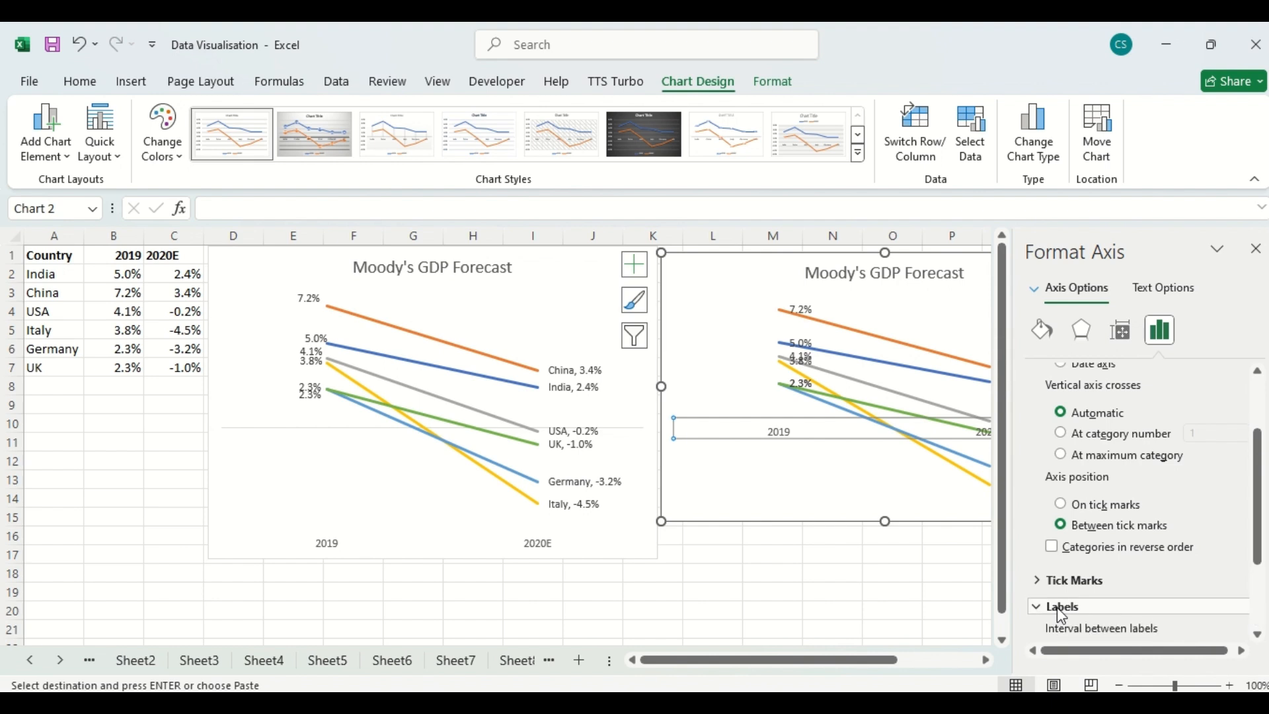
scroll(1258, 528, down, 2)
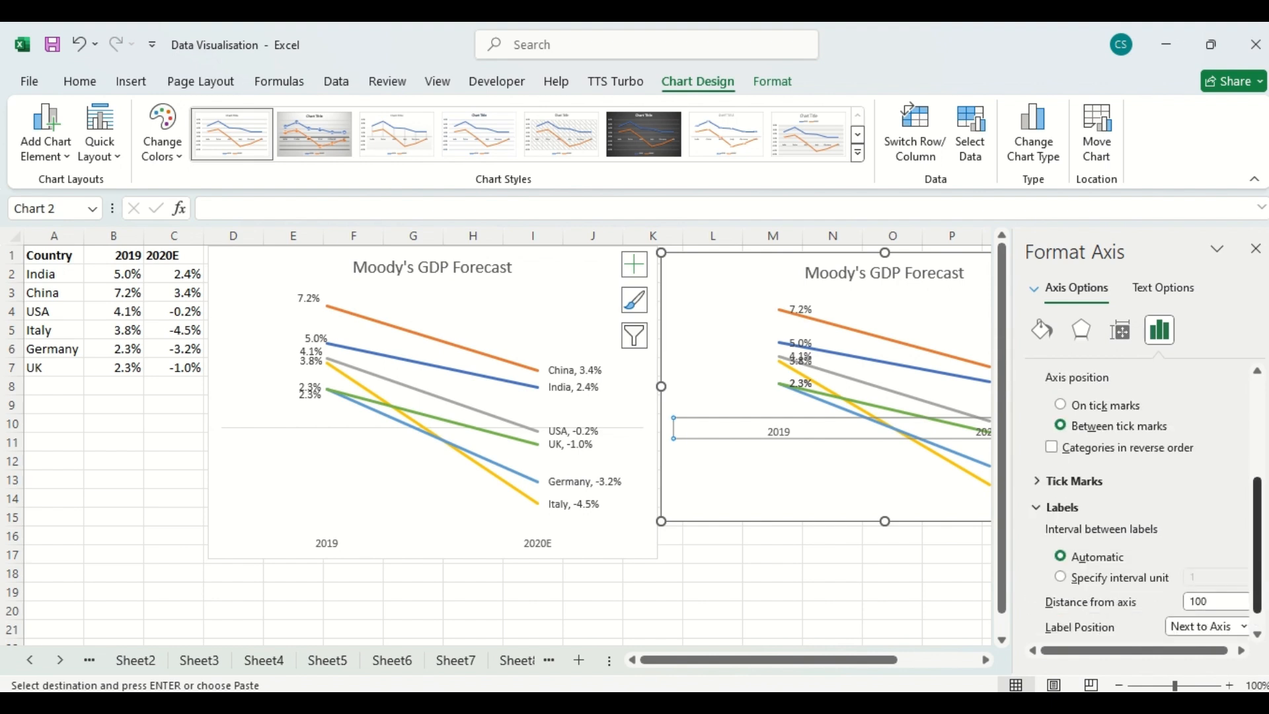
scroll(1245, 452, up, 4)
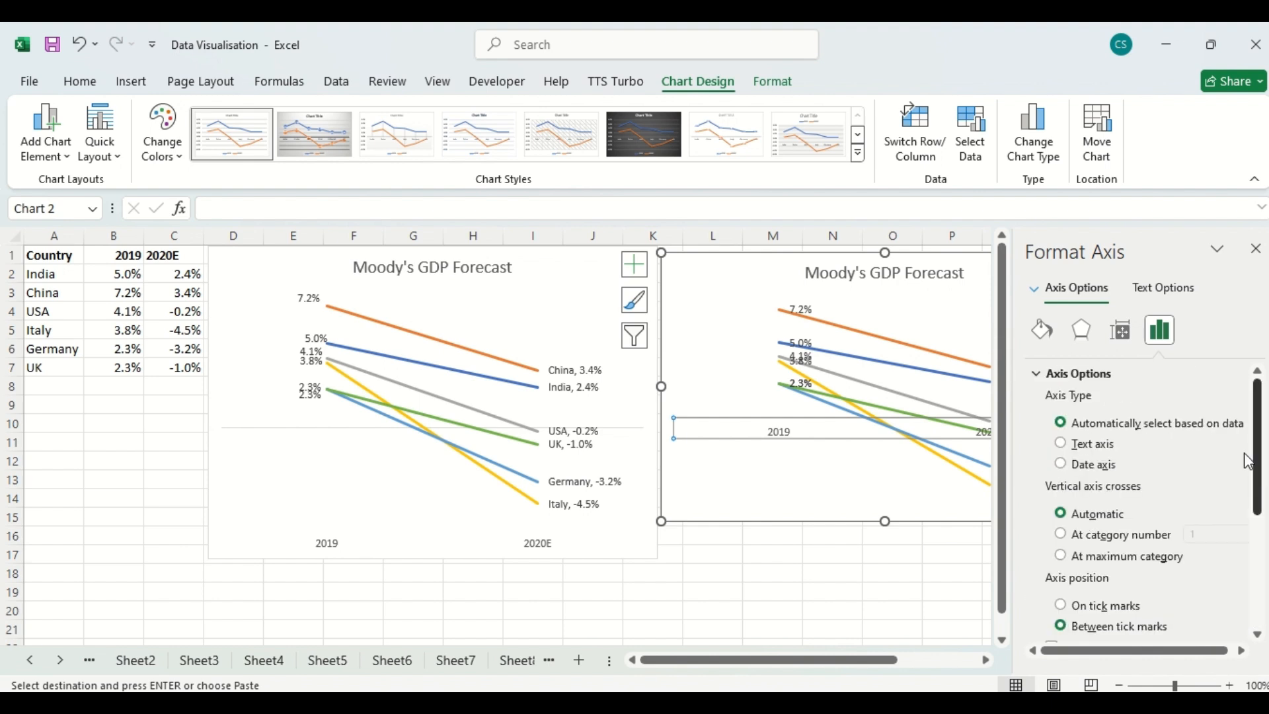
scroll(1243, 476, down, 4)
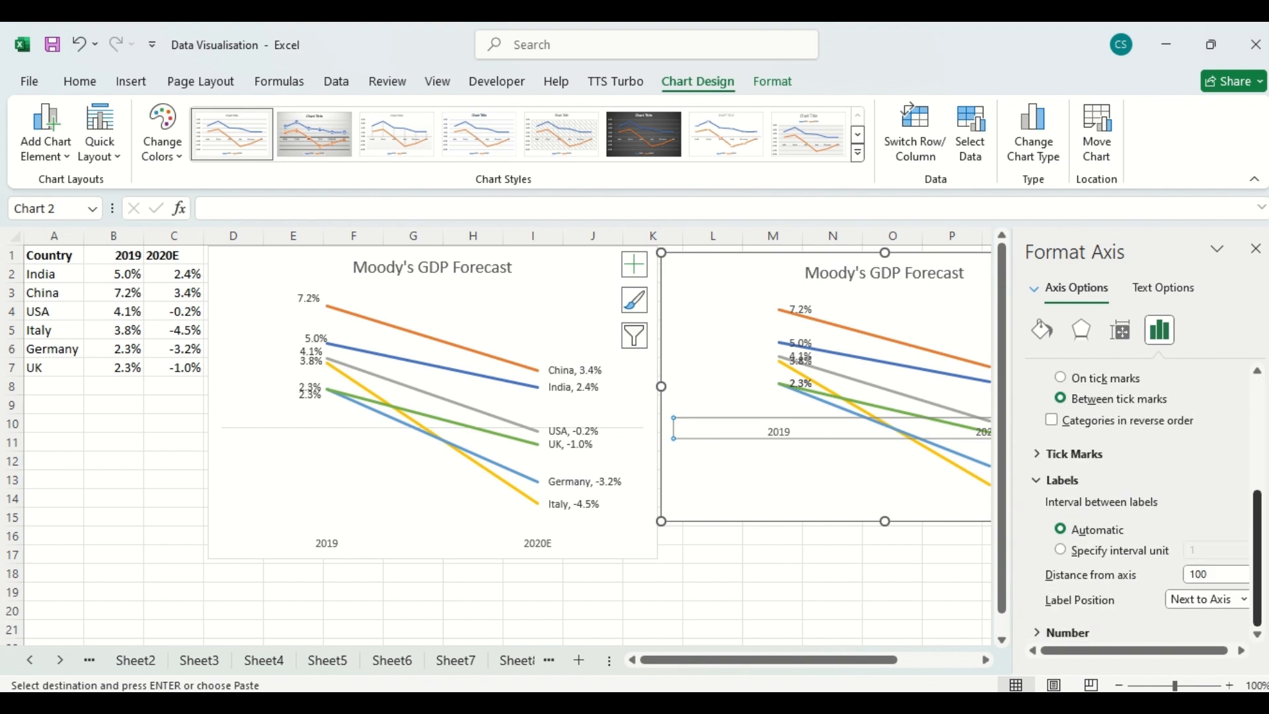
click(1226, 599)
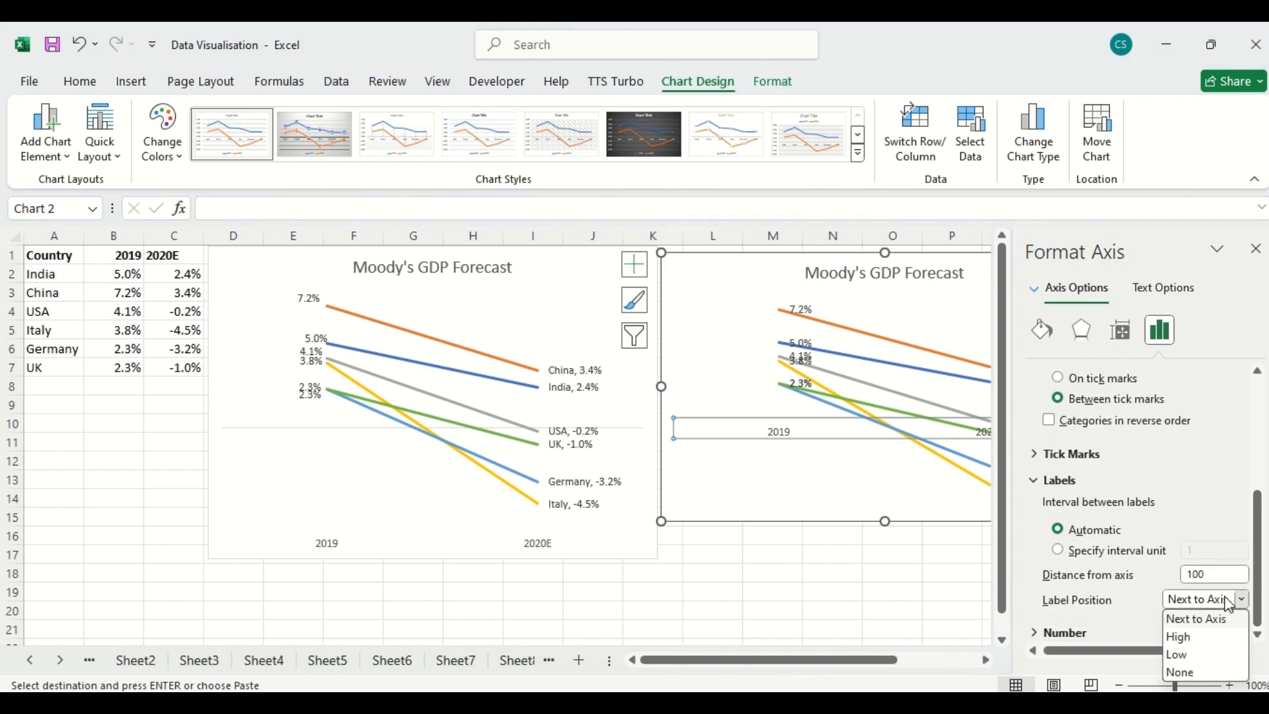
click(1181, 655)
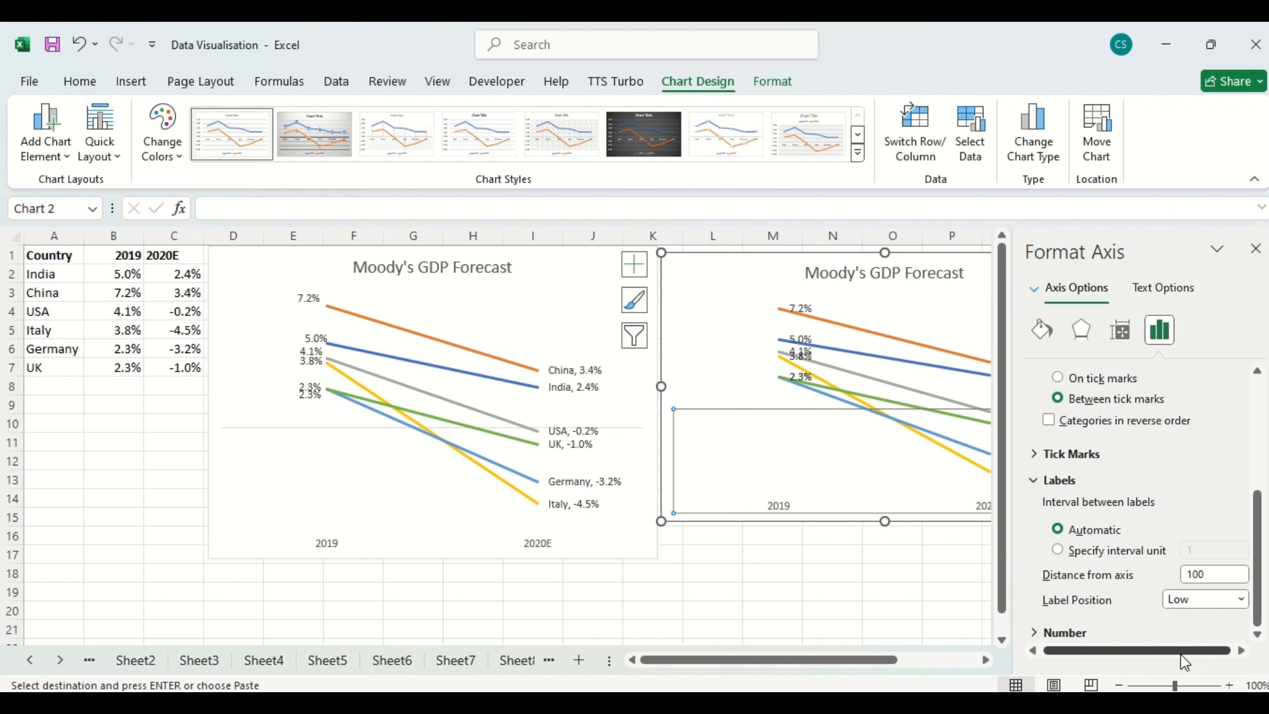
Try the High label position for the horizontal axis and set it back to Low.
click(1243, 599)
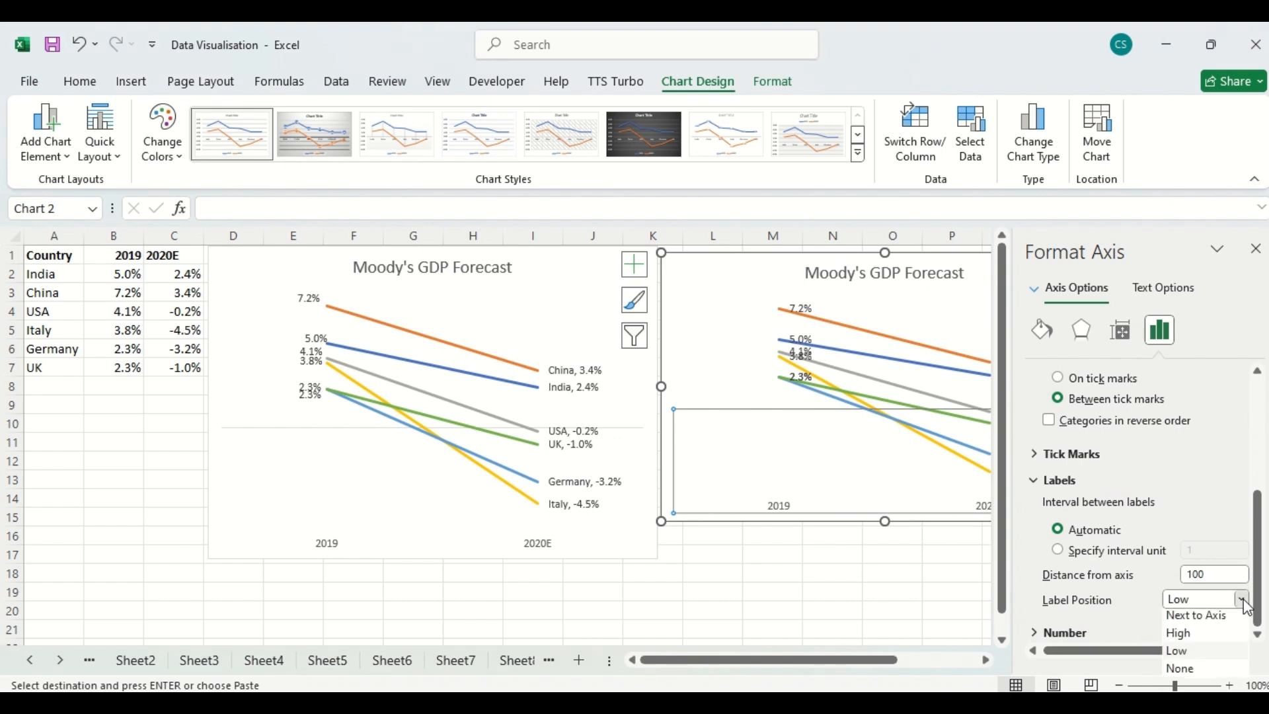
click(1182, 638)
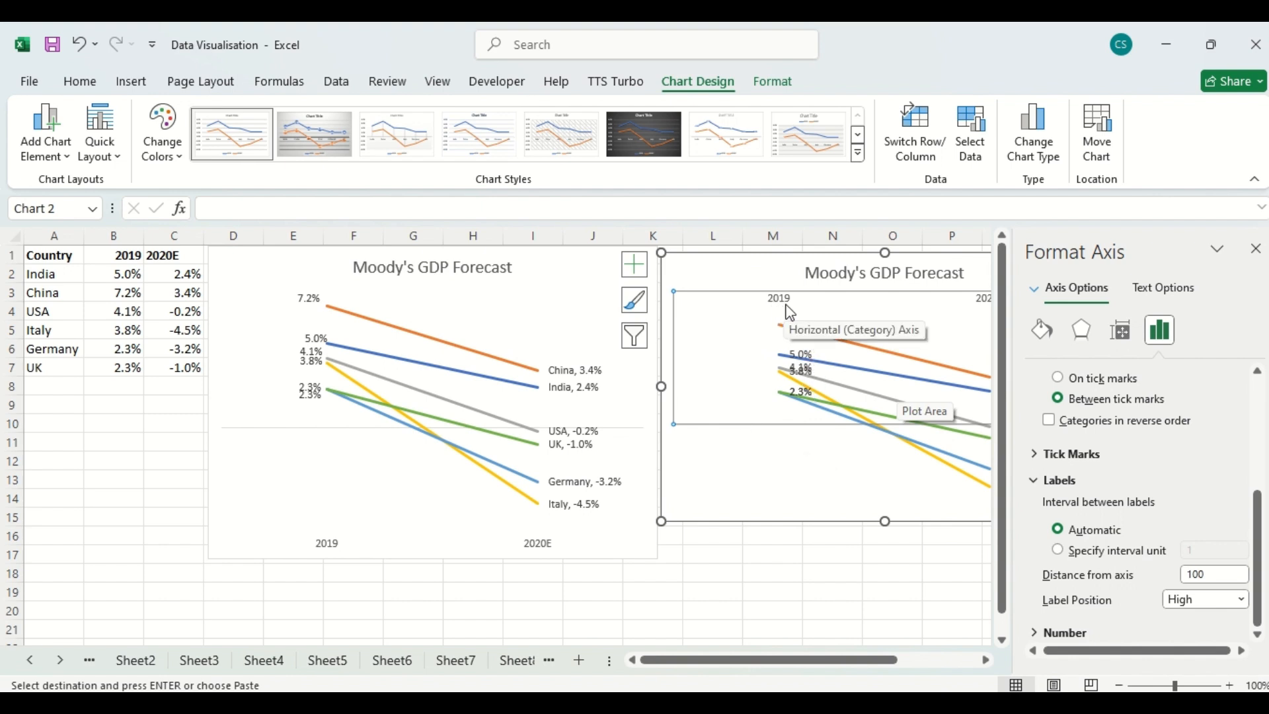
click(1242, 599)
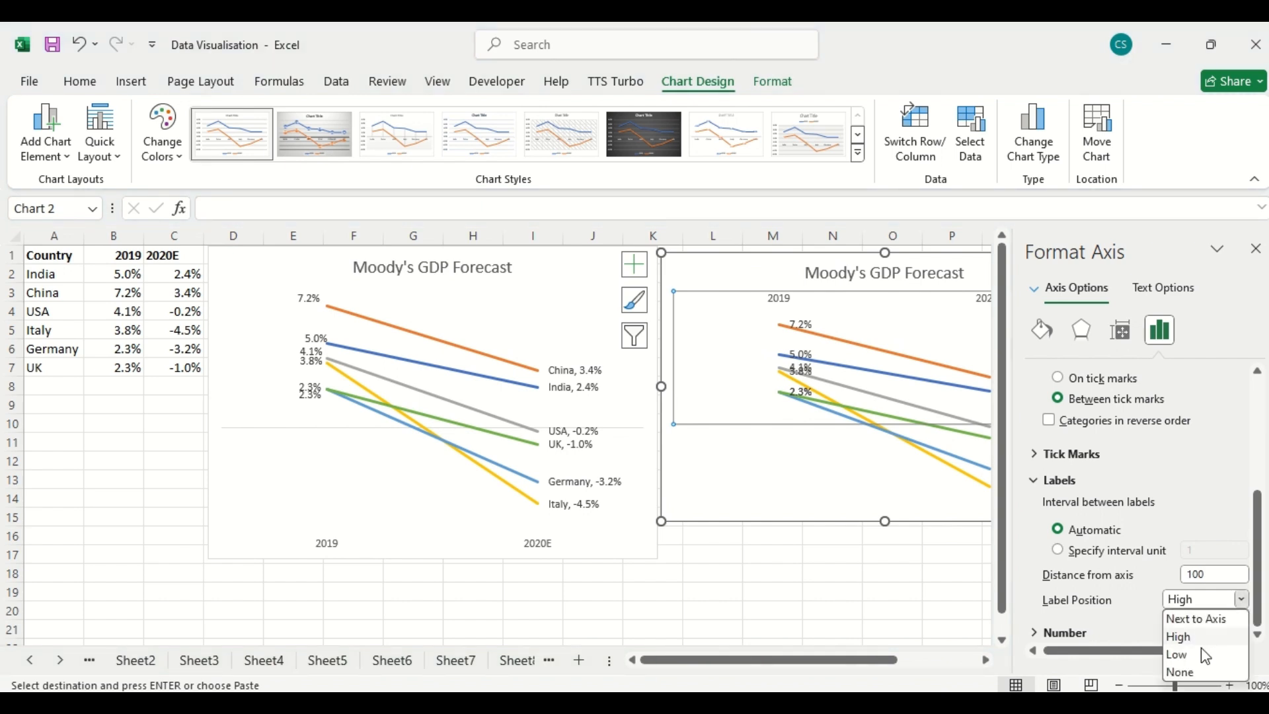
click(1179, 654)
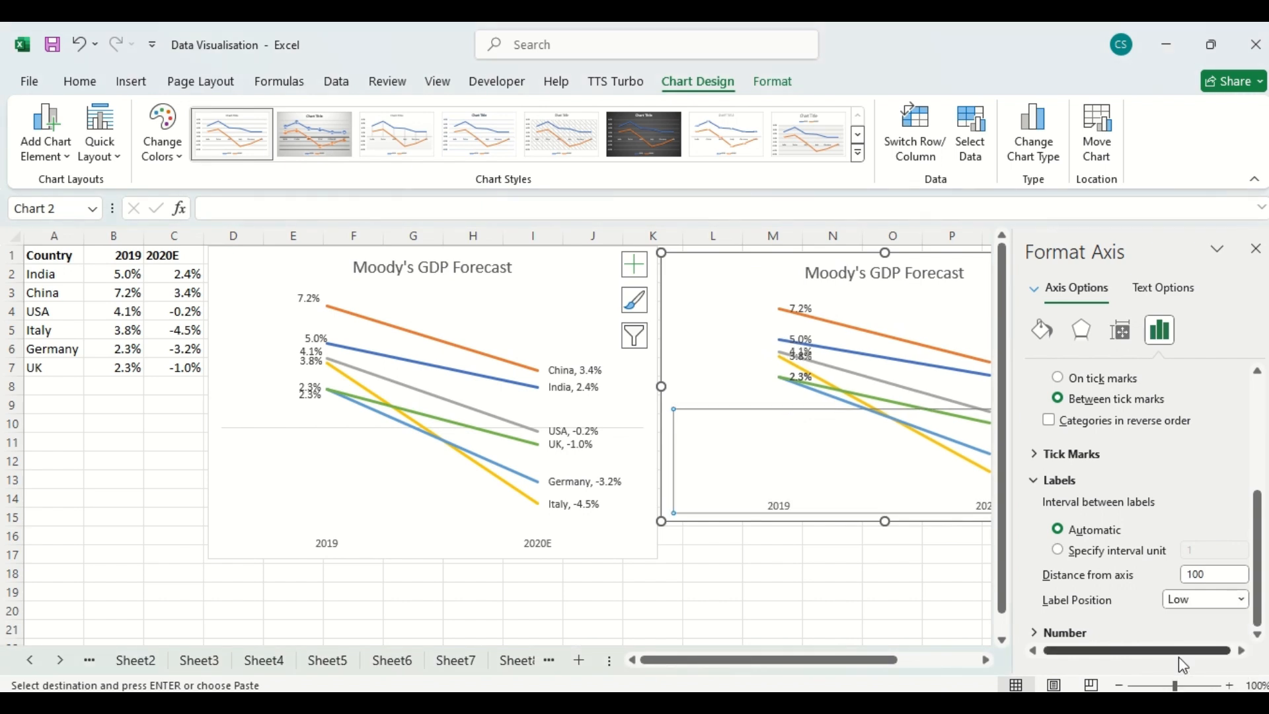
Close the formatting options and move China's 2019 data label to the left of its line's starting point.
click(724, 427)
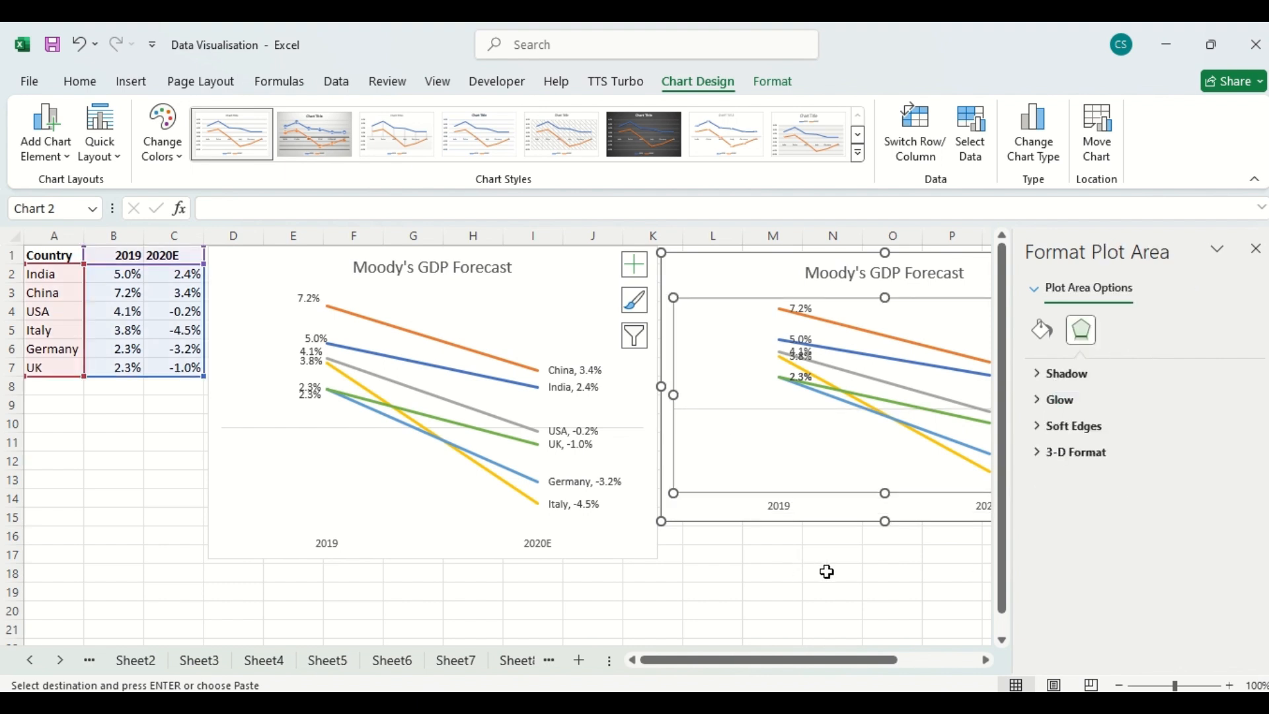
click(1256, 249)
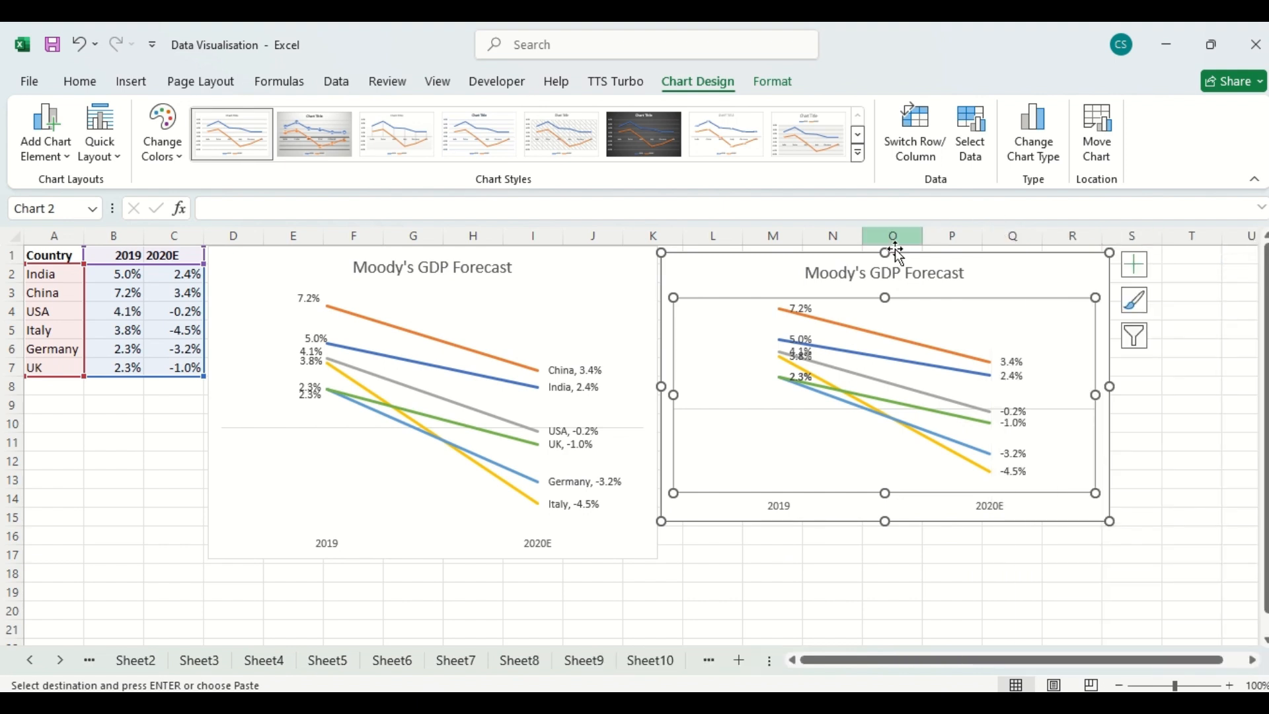
click(805, 311)
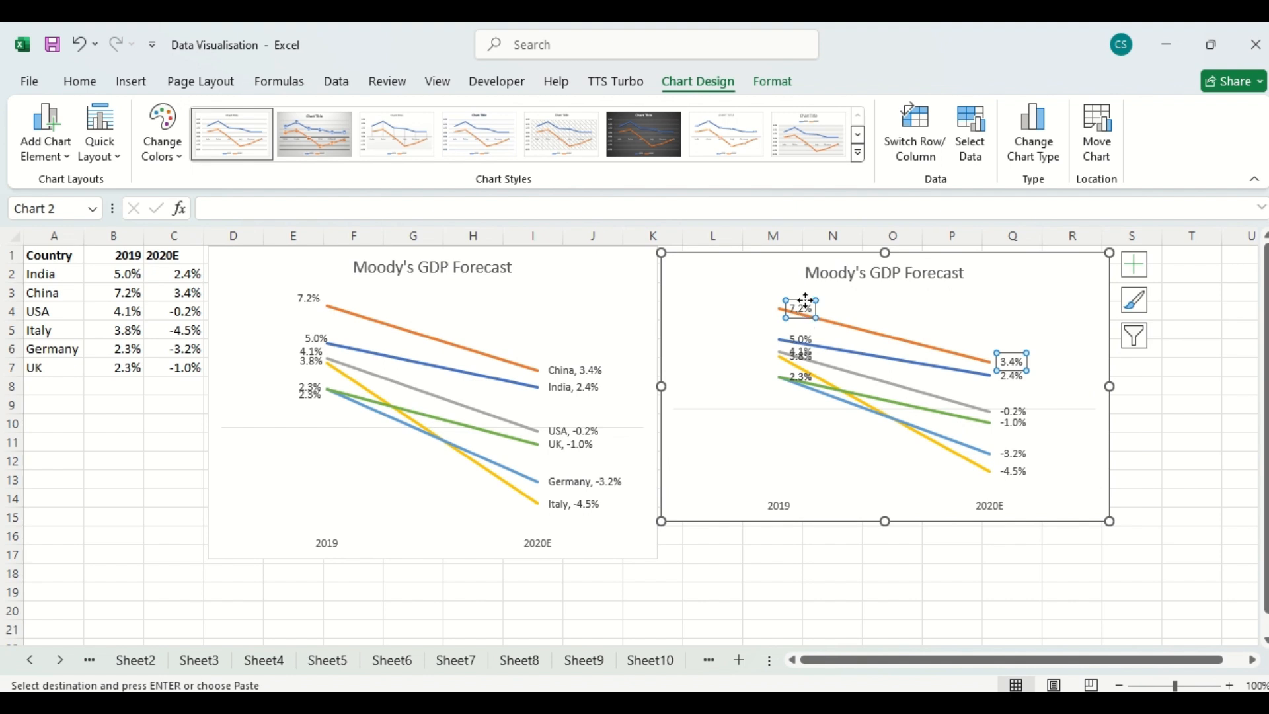
click(805, 301)
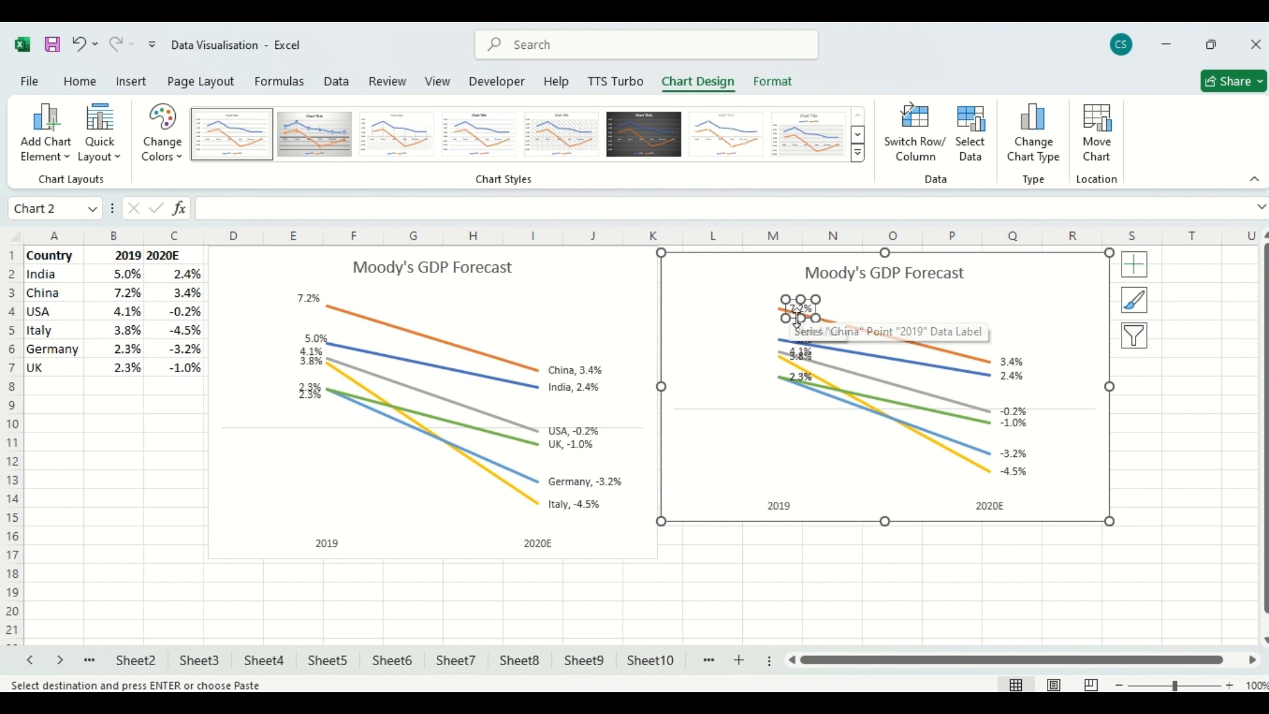
click(874, 301)
click(802, 309)
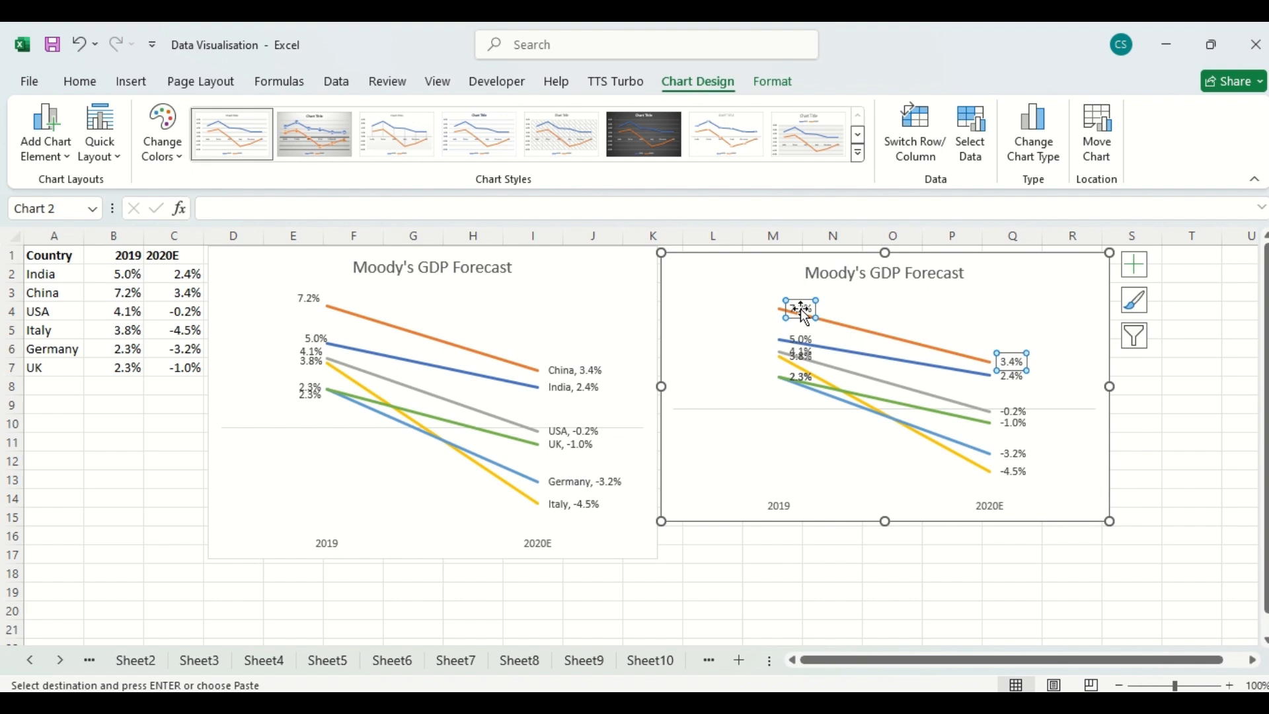
click(800, 308)
drag(800, 308, 760, 307)
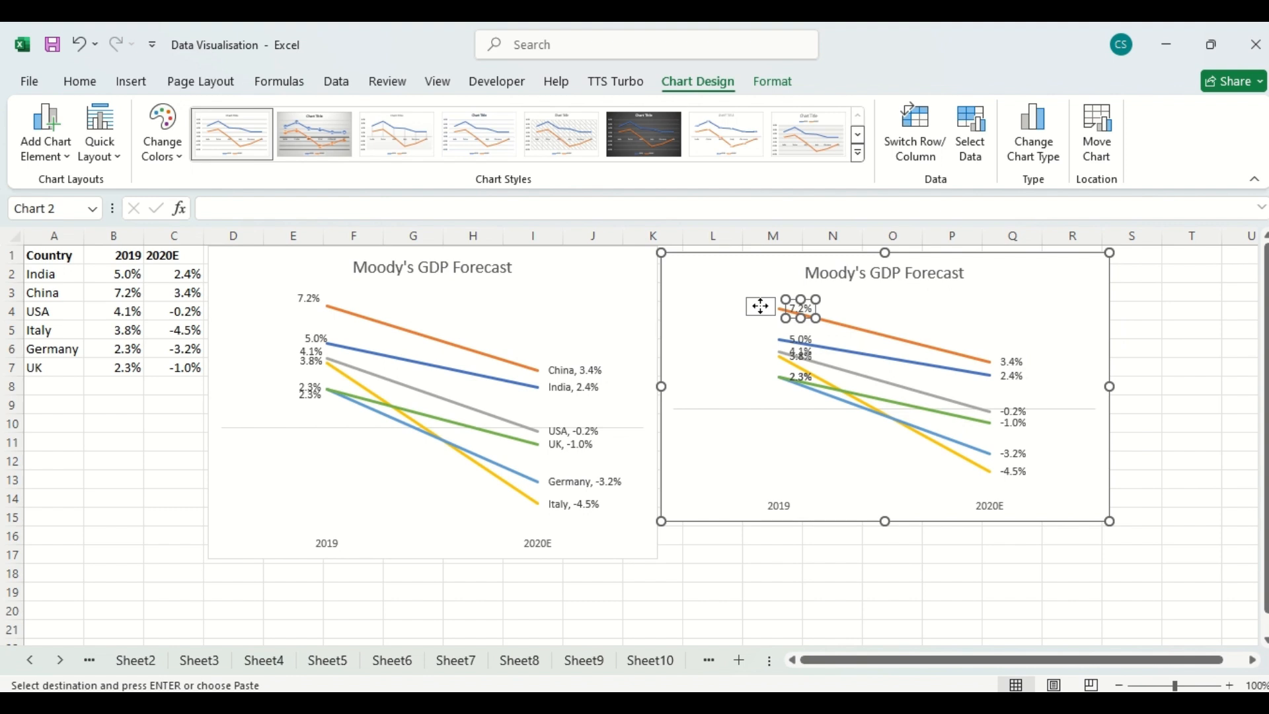
drag(761, 306, 762, 307)
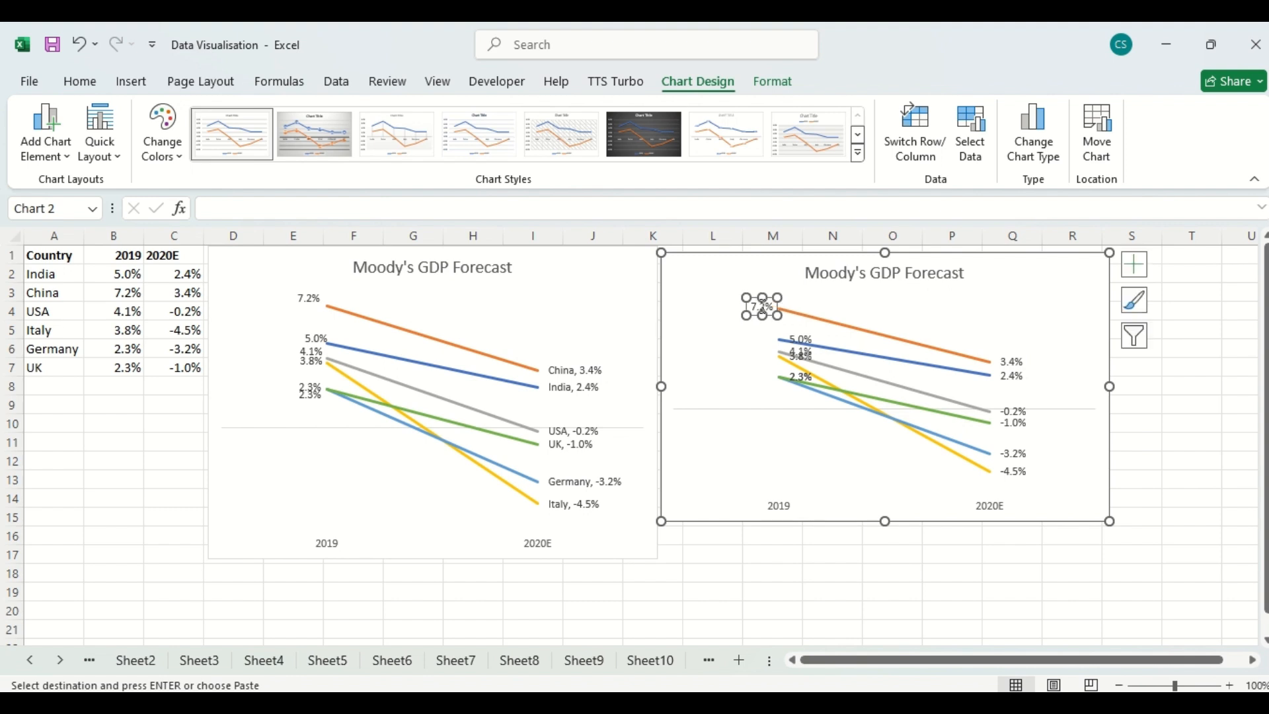
Move the 2019 data labels of India and Italy to the left of their lines' starting points.
click(801, 339)
click(797, 332)
drag(796, 332, 747, 325)
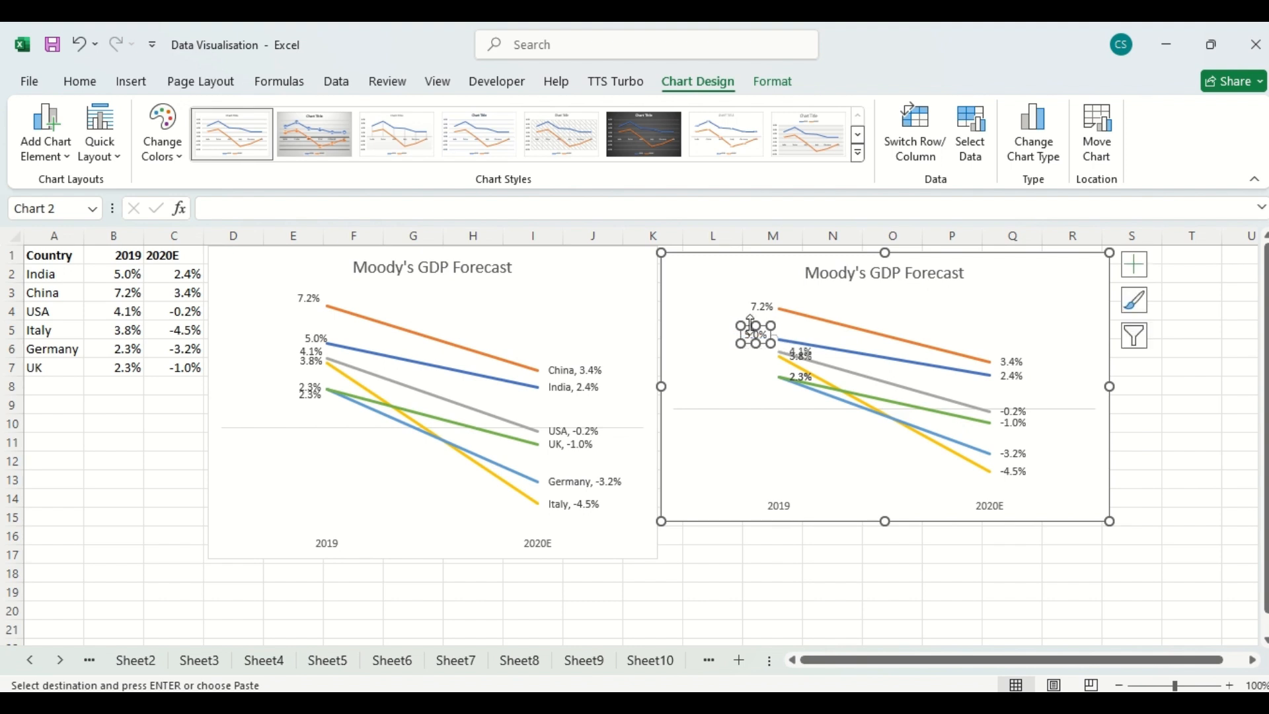
click(798, 357)
click(798, 357)
drag(797, 357, 751, 342)
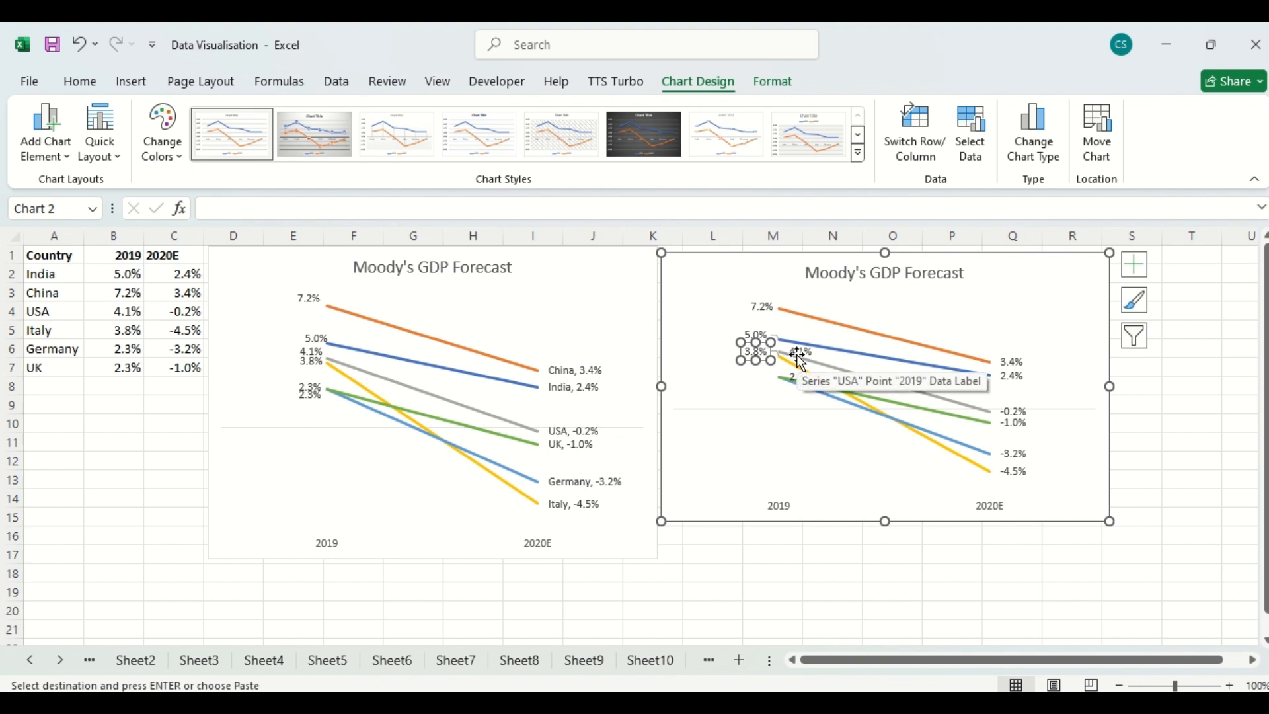
Nudge Italy's 2019 label slightly down and place the USA's 2019 label just above it, left of the lines.
click(716, 570)
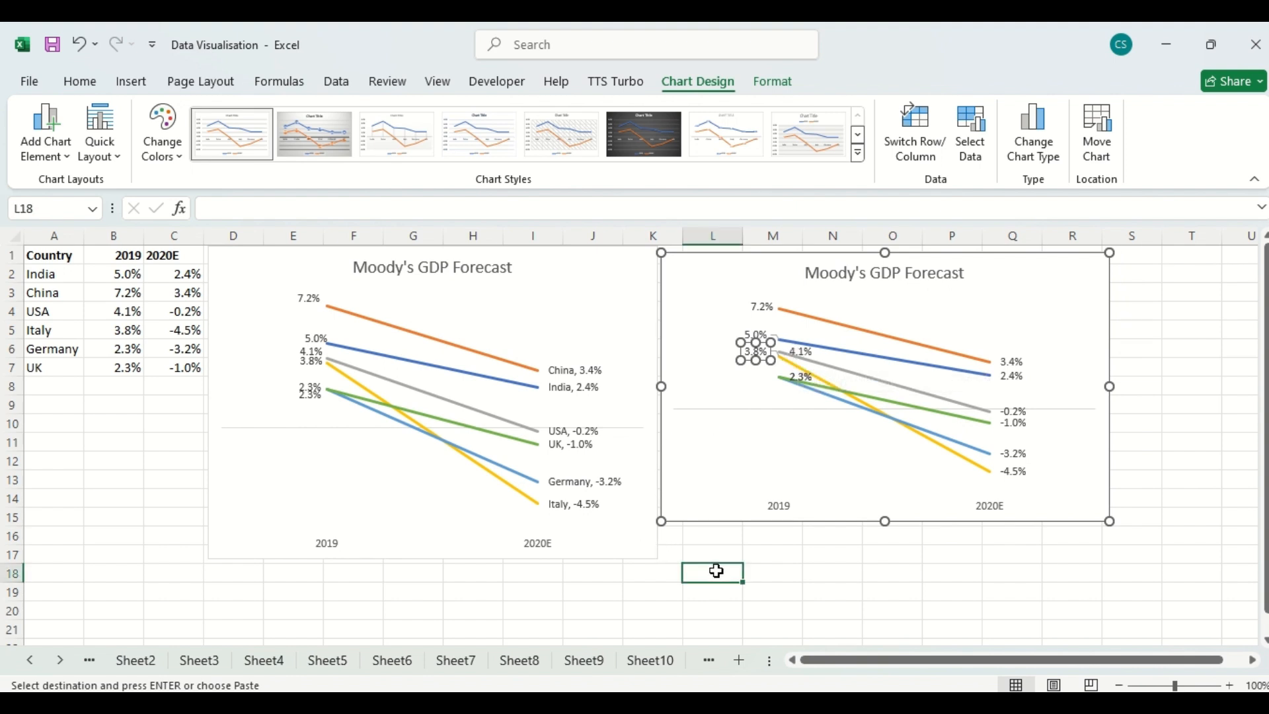
click(754, 353)
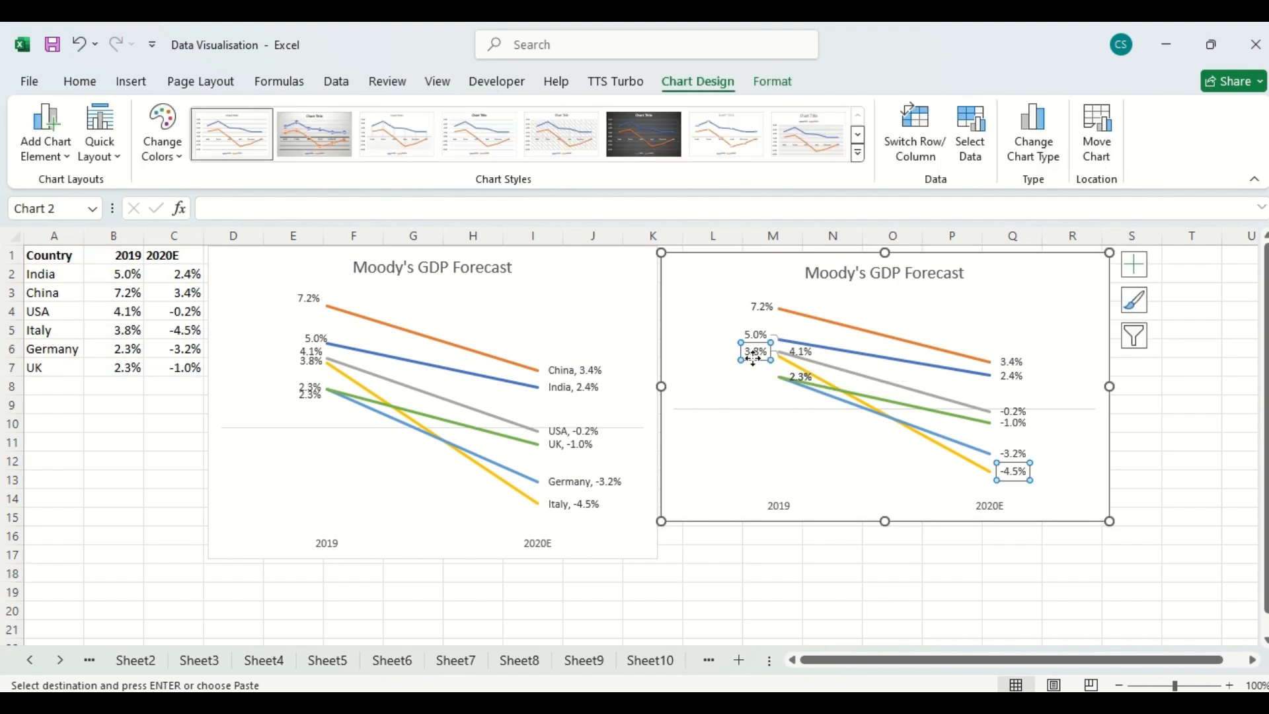
click(754, 355)
drag(753, 361, 754, 364)
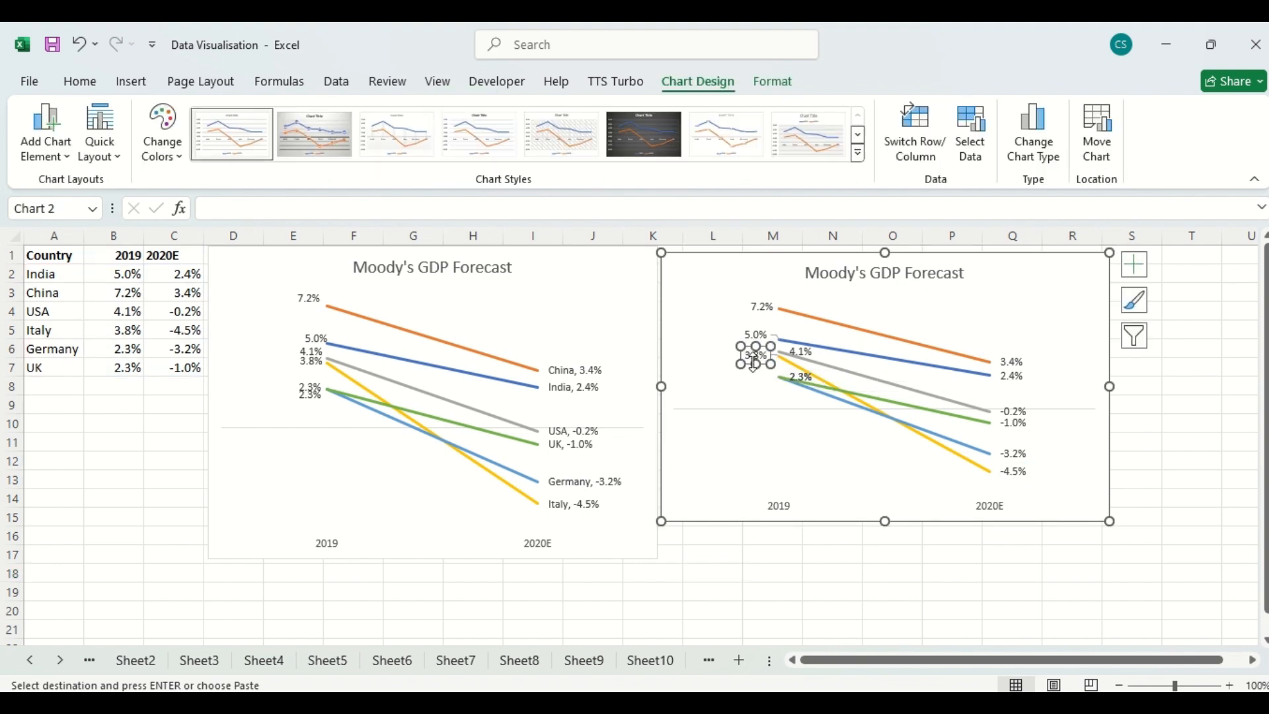
click(801, 353)
drag(794, 344, 754, 345)
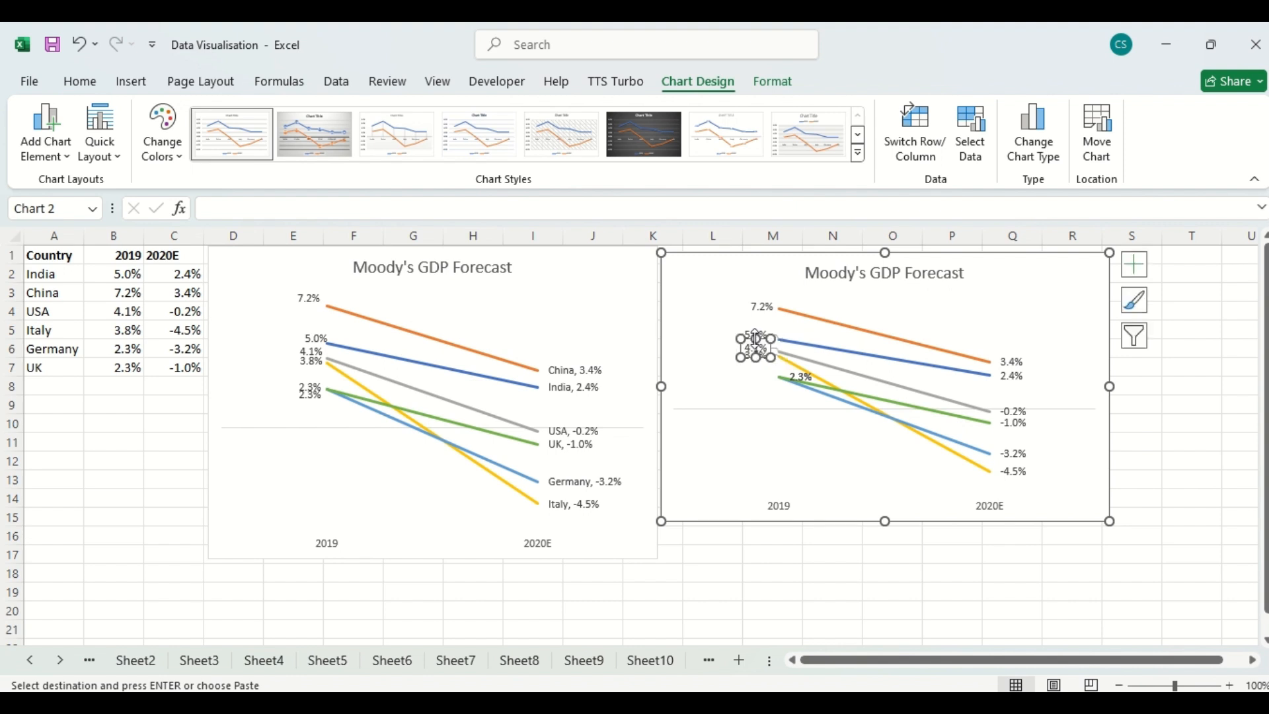
Move the 2019 data labels of the UK and Germany to the left of their lines, one beneath the other, and deselect the chart.
click(796, 378)
click(796, 379)
drag(796, 378, 749, 364)
click(801, 380)
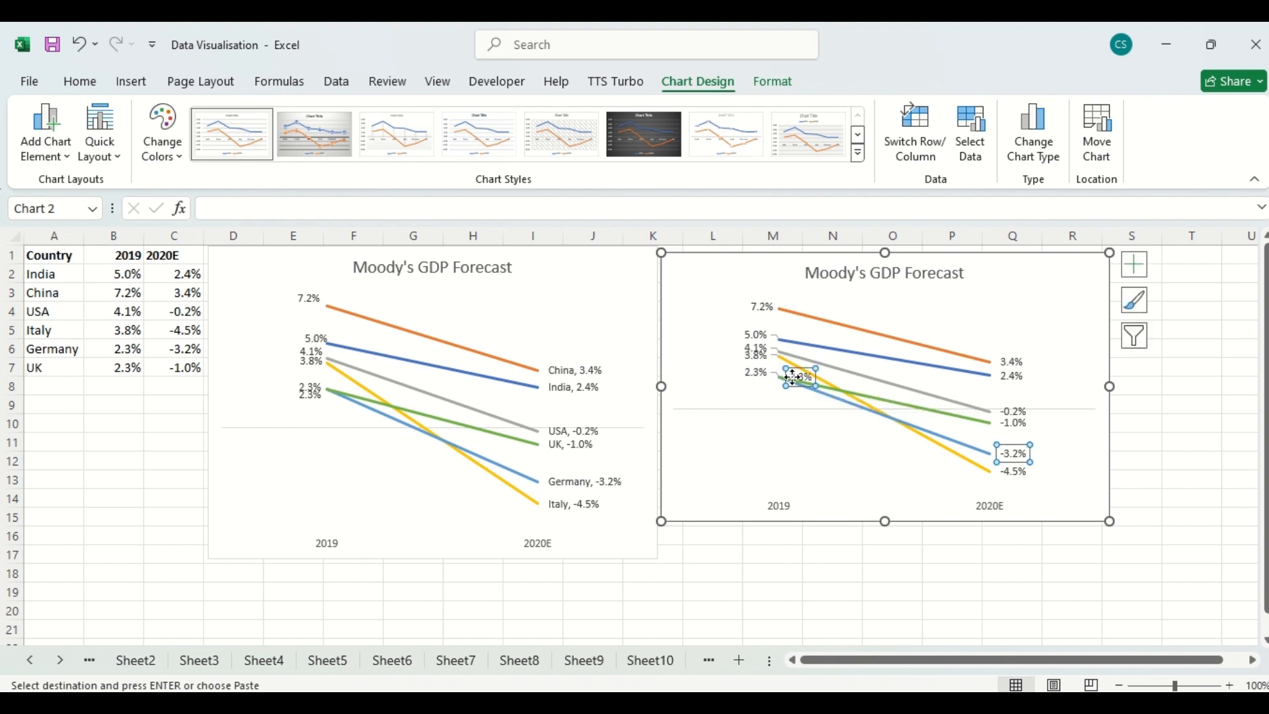
drag(756, 382, 753, 379)
click(802, 377)
drag(755, 382, 751, 372)
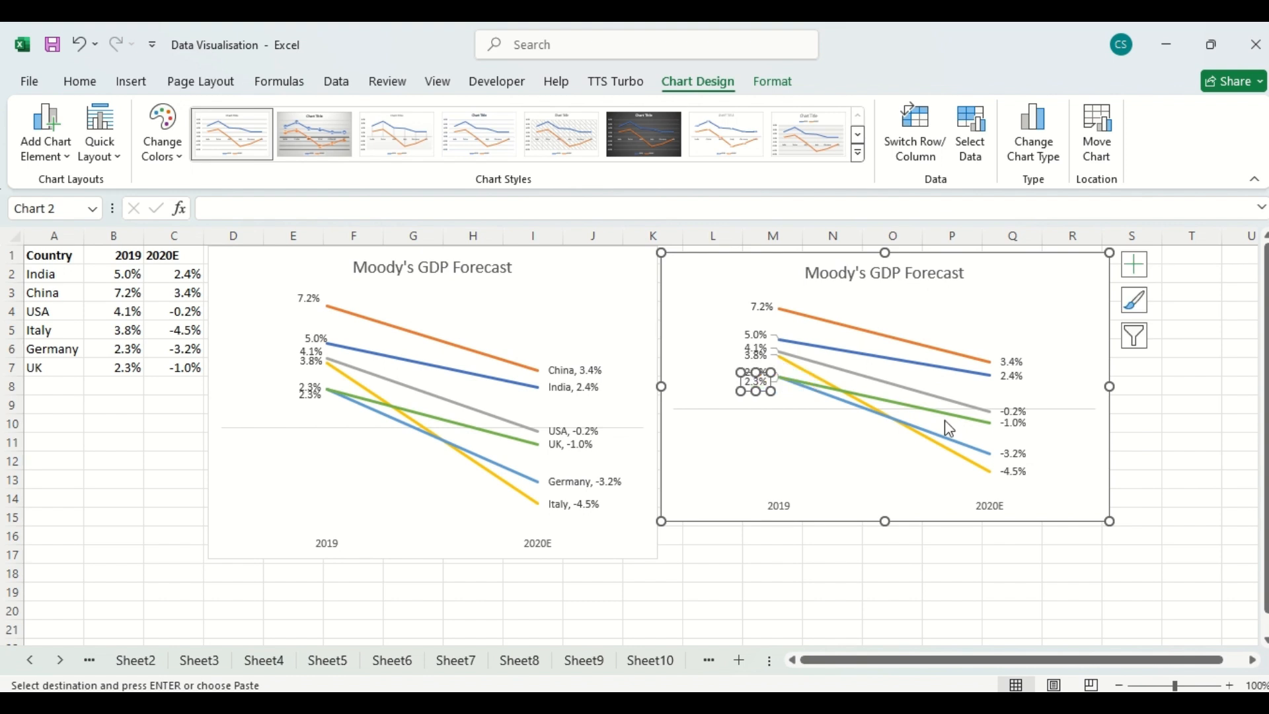
click(1191, 447)
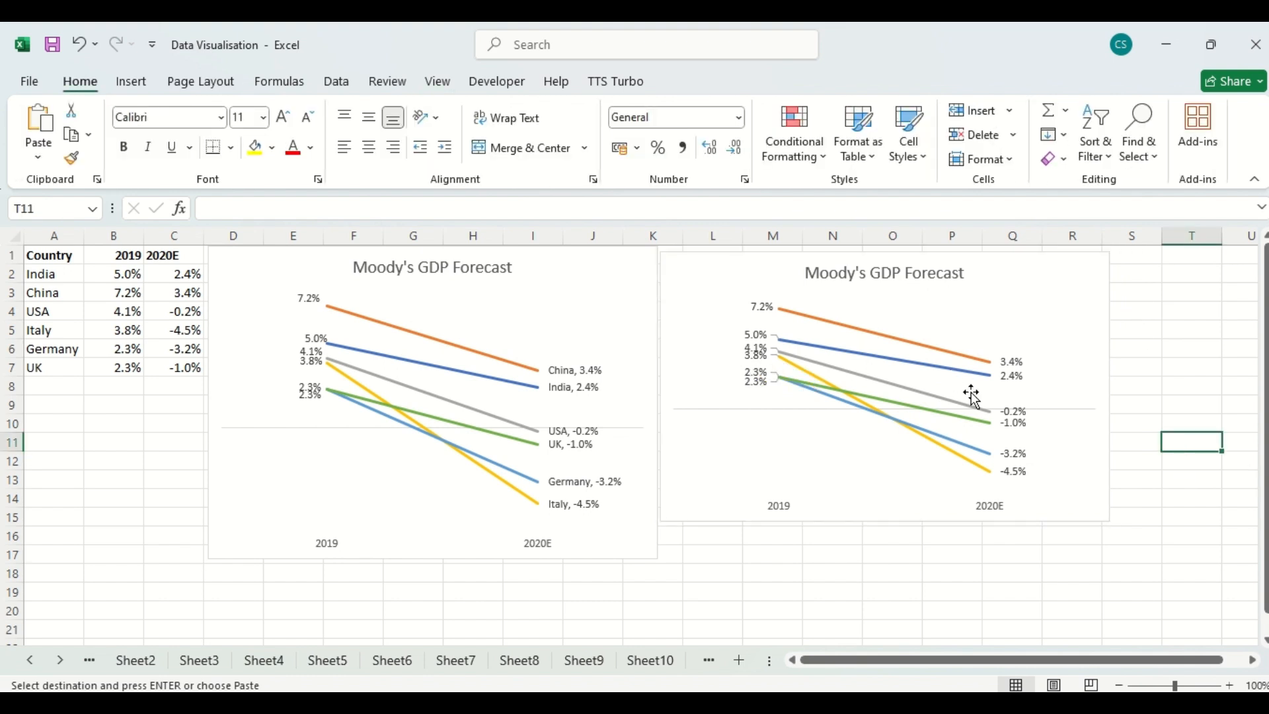
Select only China's 2020E data label and add the series name to its value in the data label formatting options.
click(1008, 371)
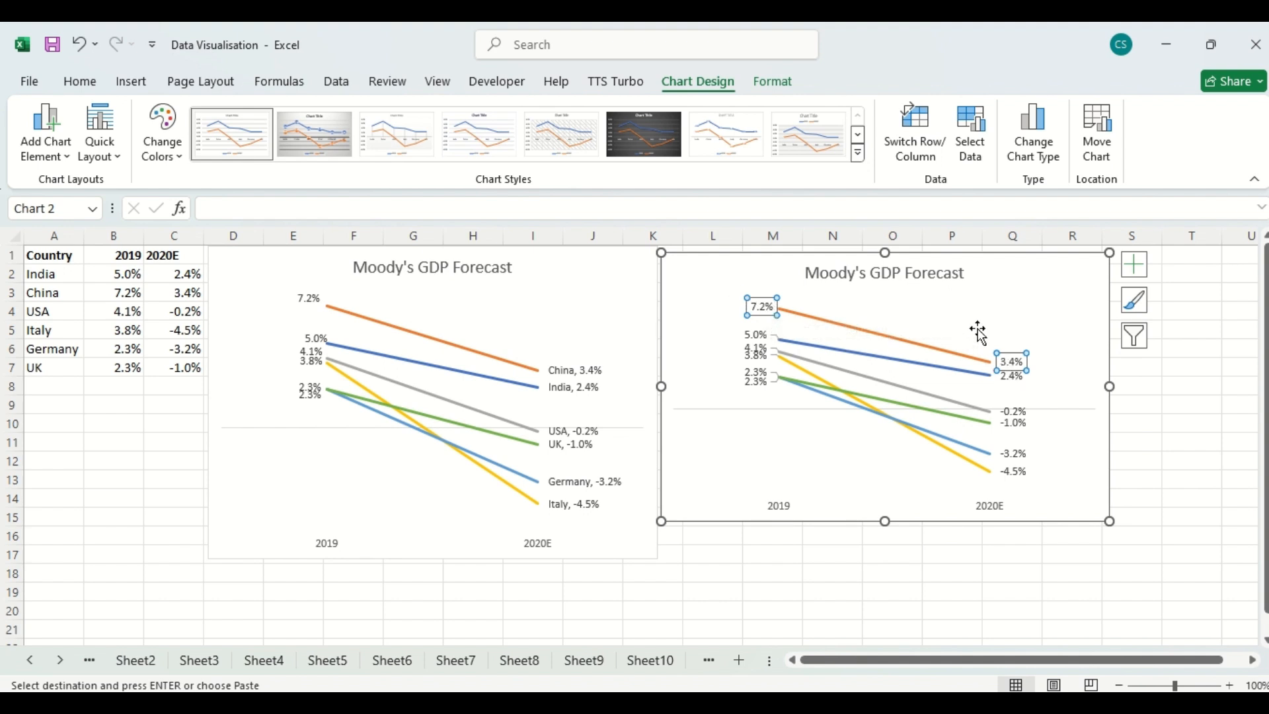
click(1011, 356)
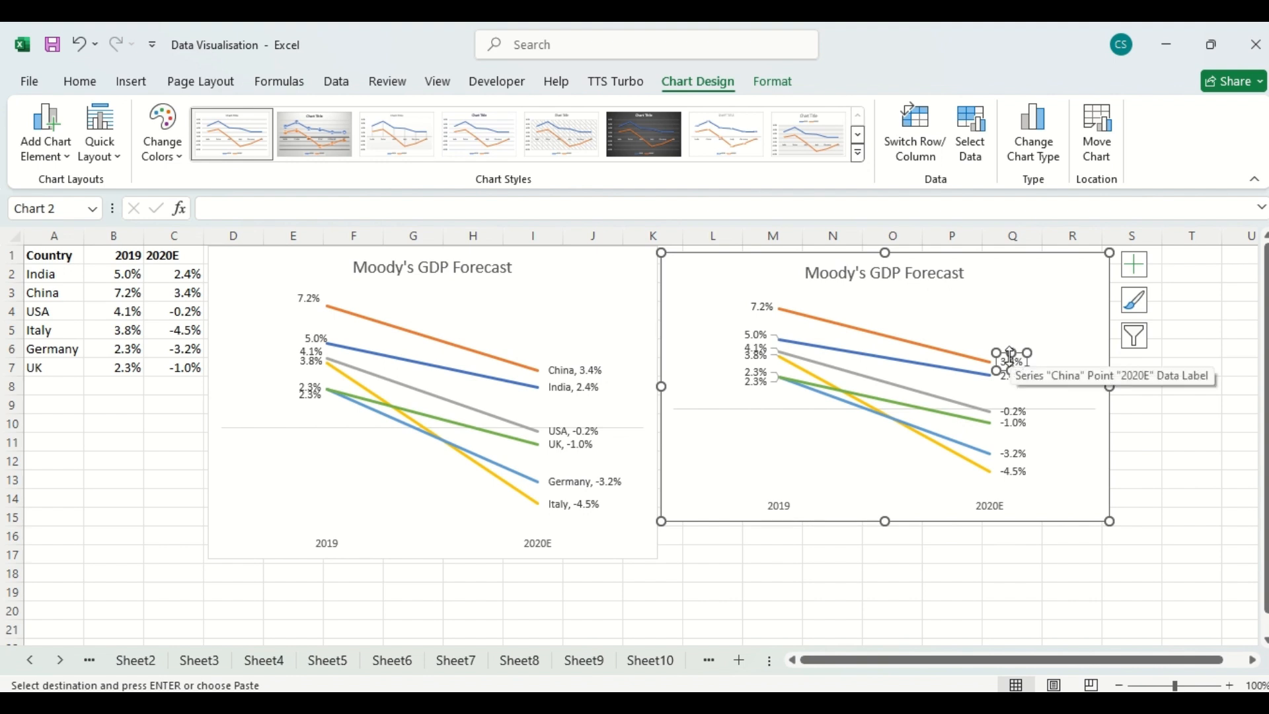
double_click(1003, 363)
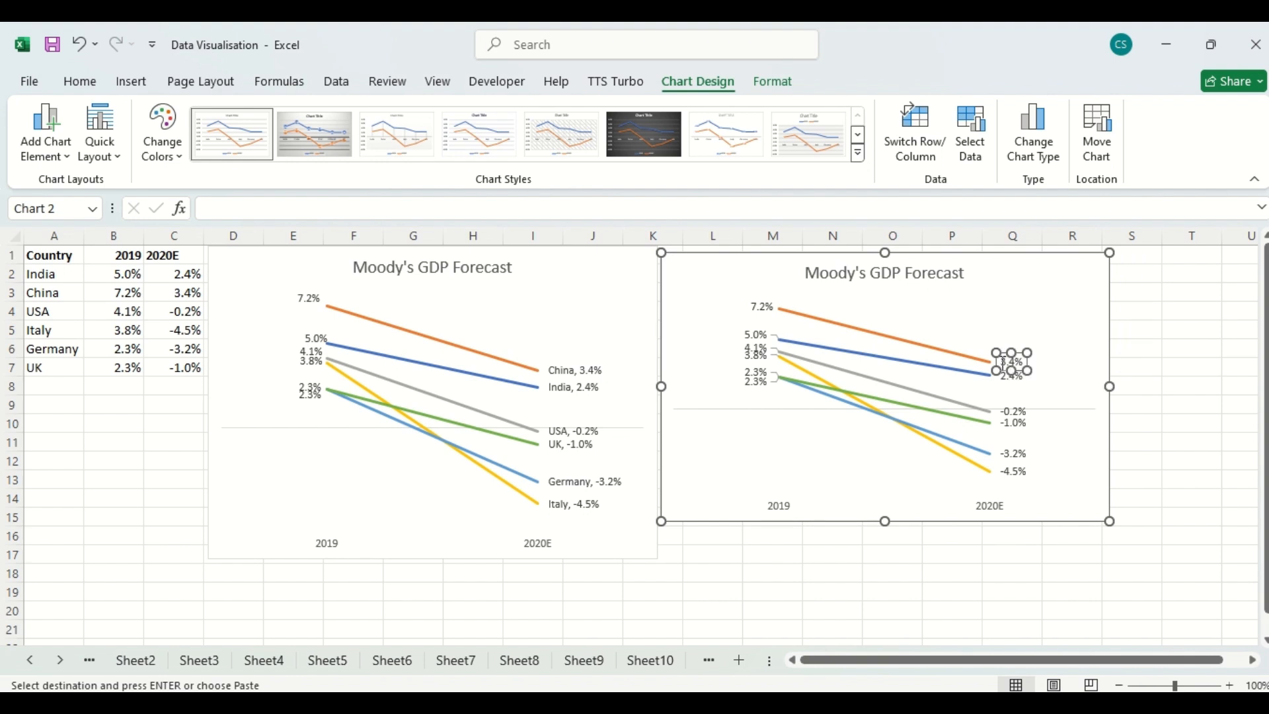
right_click(1004, 370)
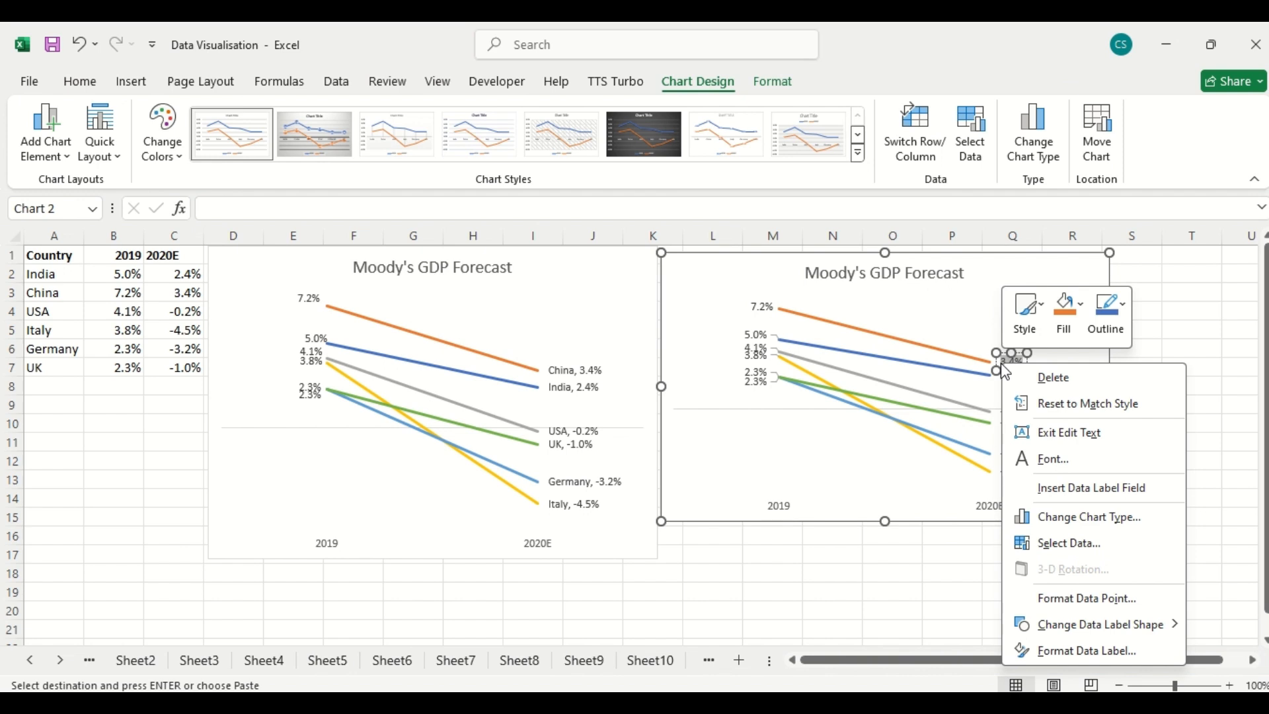
click(1079, 657)
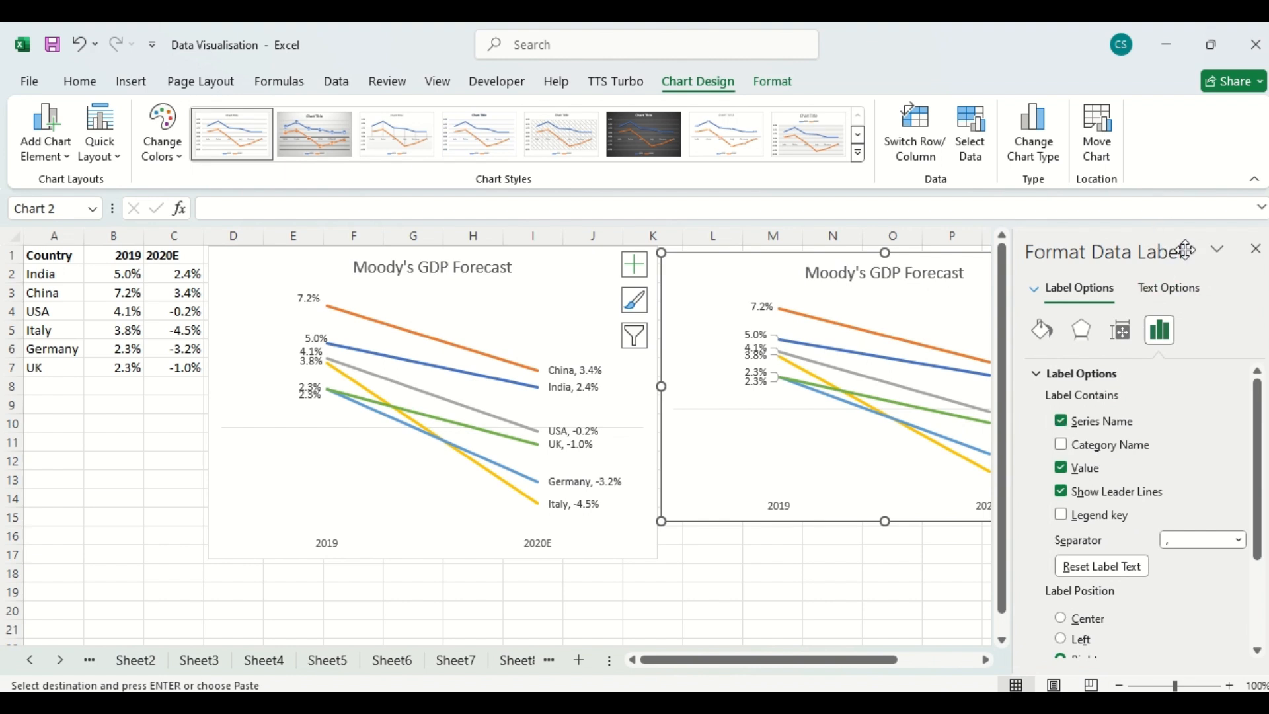
Select only India's 2020E data label and set it to contain the series name and value, without the category name.
click(1256, 250)
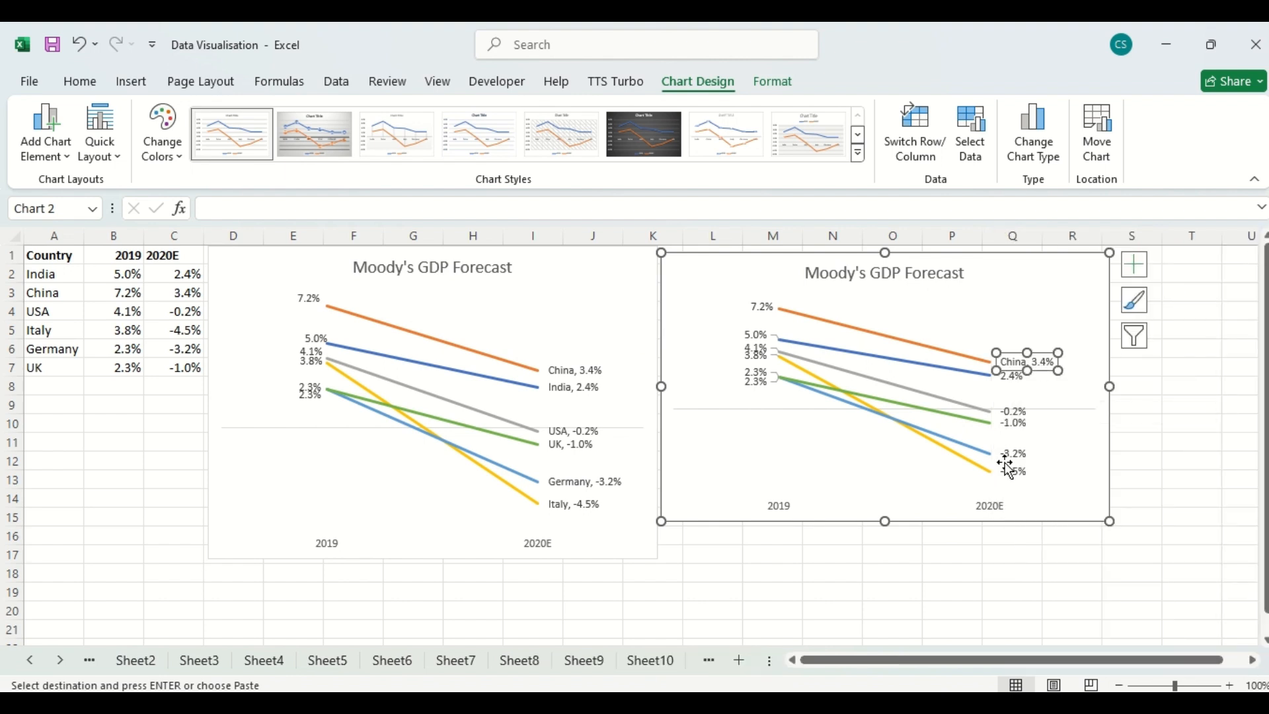
click(1010, 376)
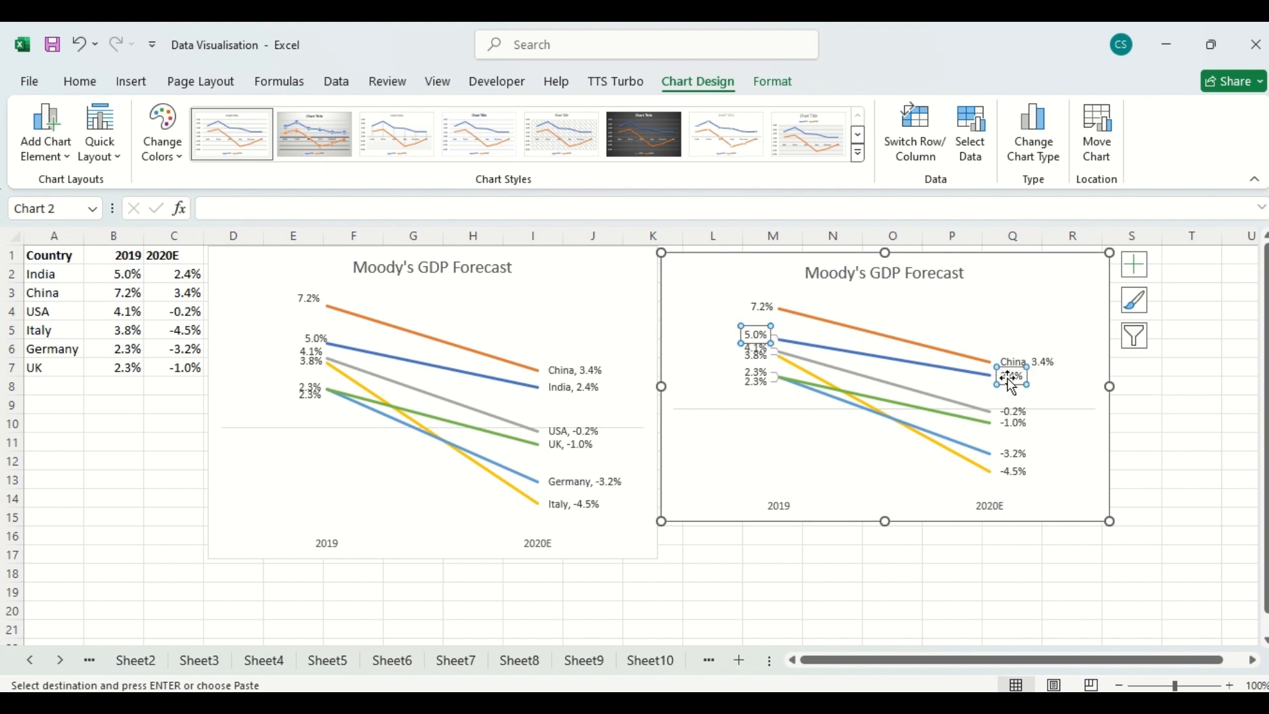
click(1010, 382)
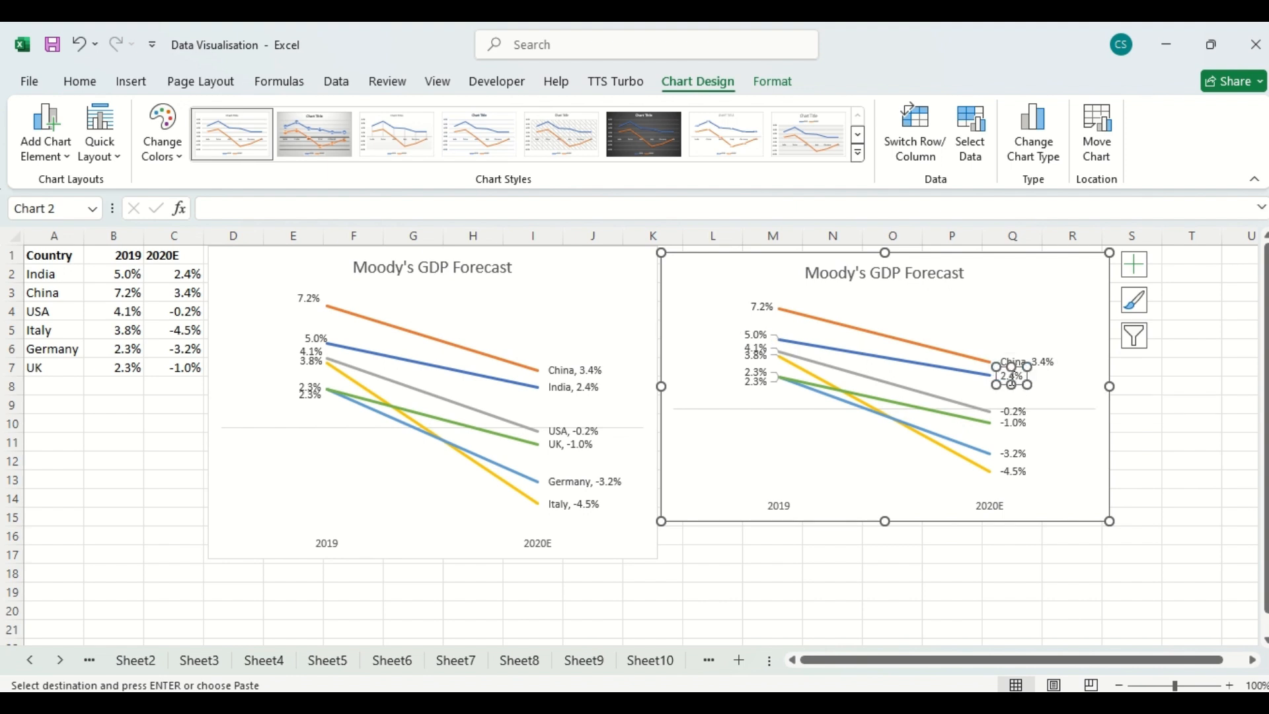
right_click(1002, 378)
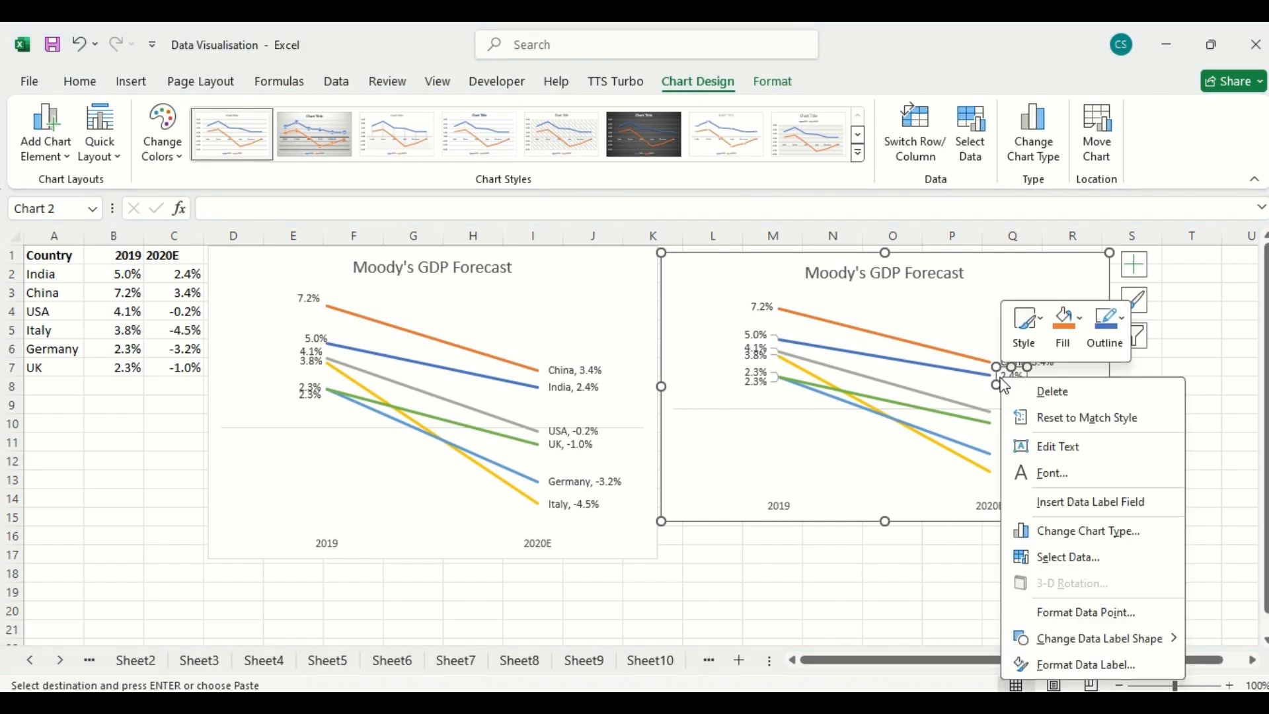
click(1104, 666)
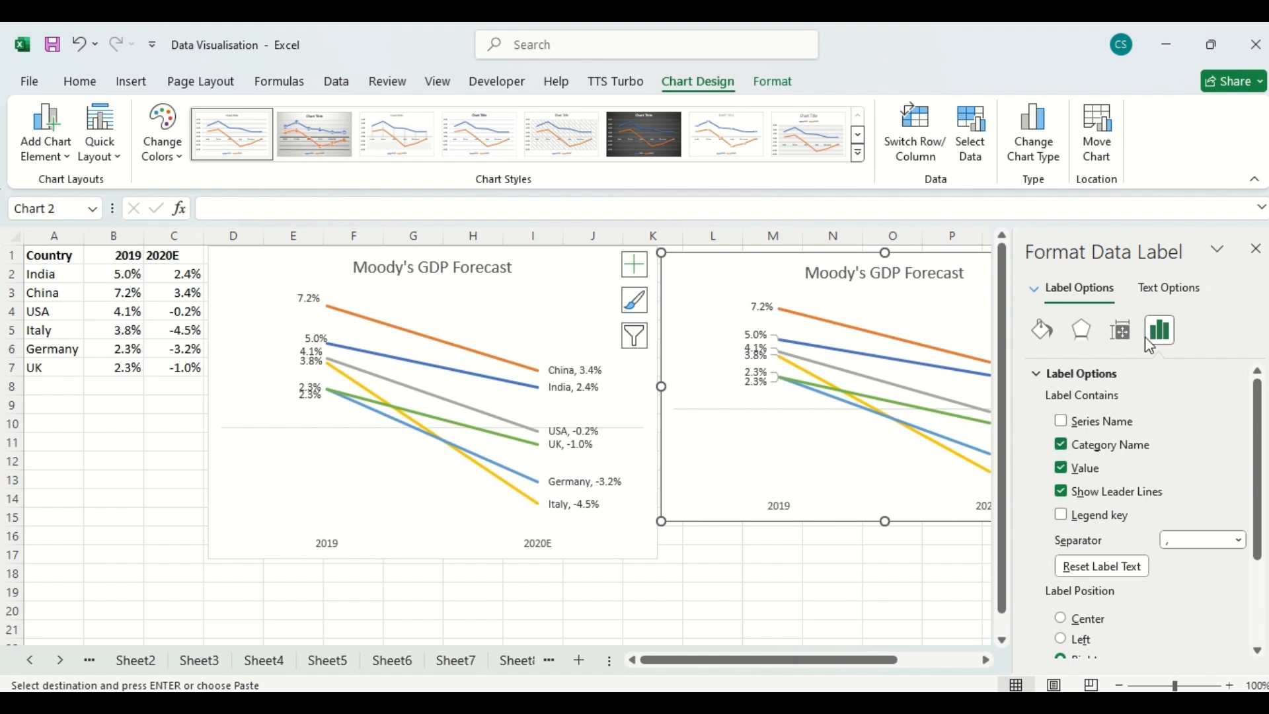
click(1255, 249)
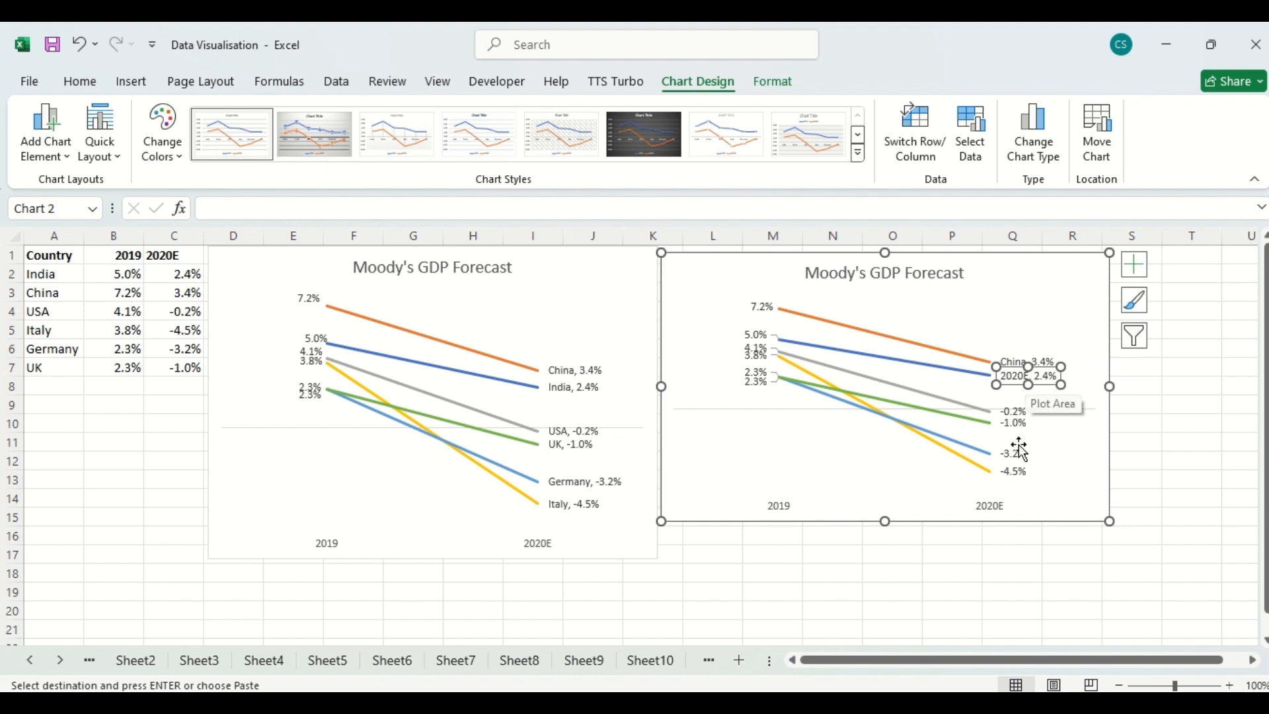
right_click(1027, 380)
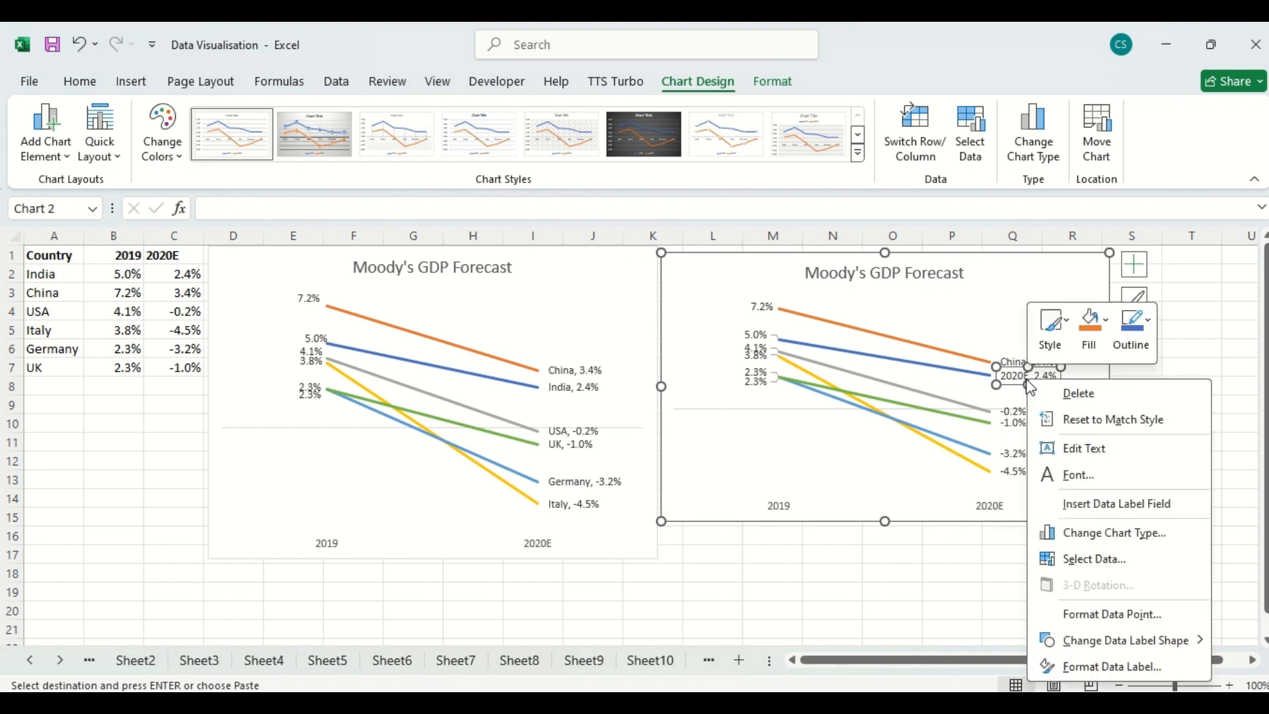
click(1105, 667)
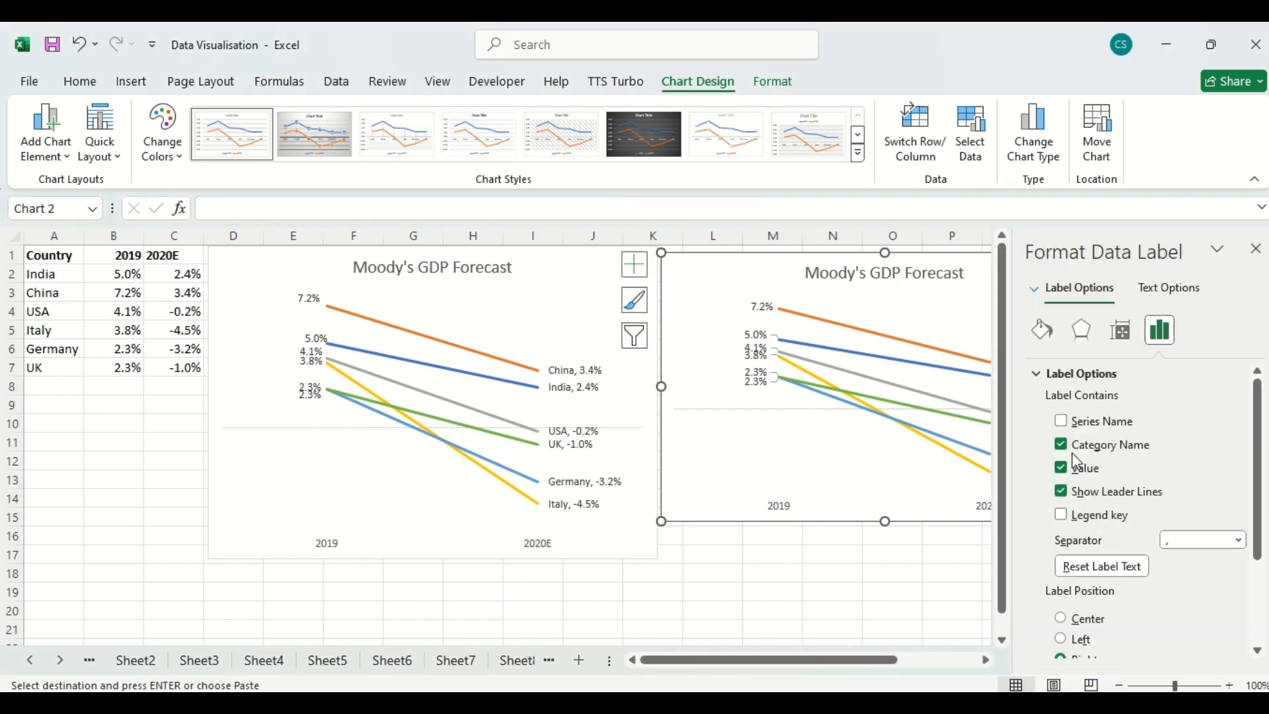
click(1061, 422)
click(1256, 249)
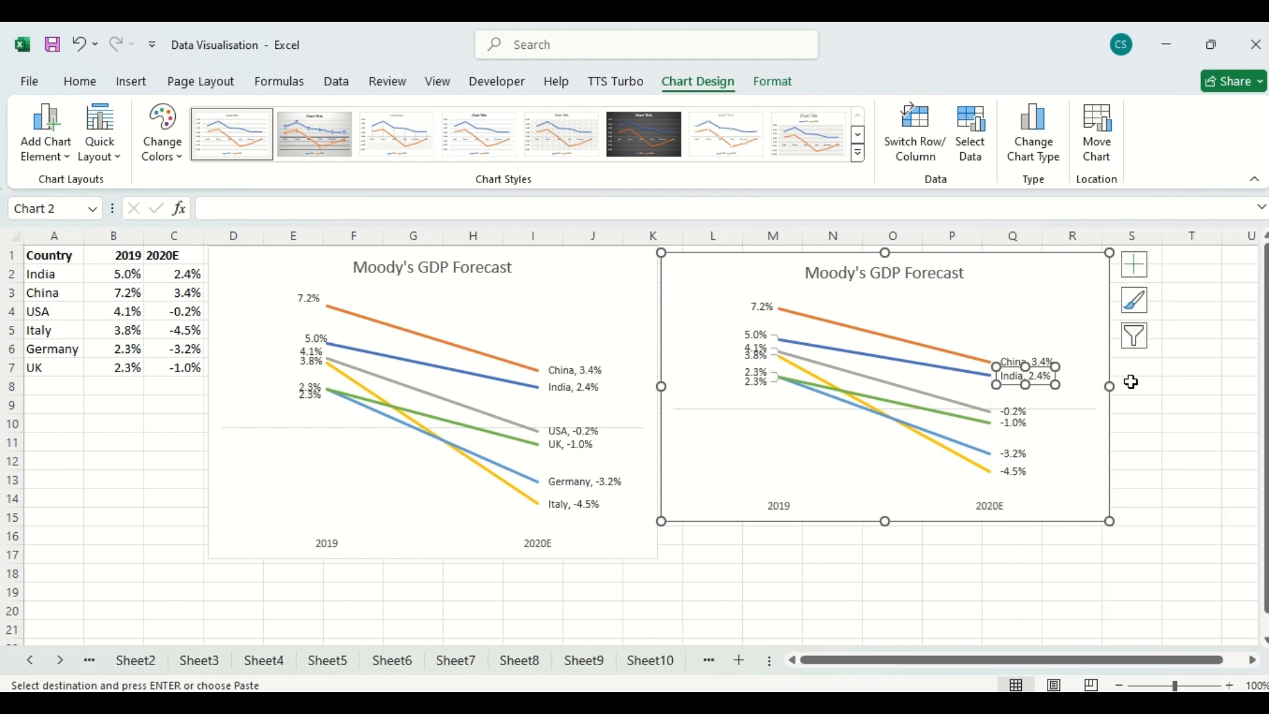
Add the series name to only the USA's 2020E data label, deselect the chart and close the formatting options.
click(1013, 411)
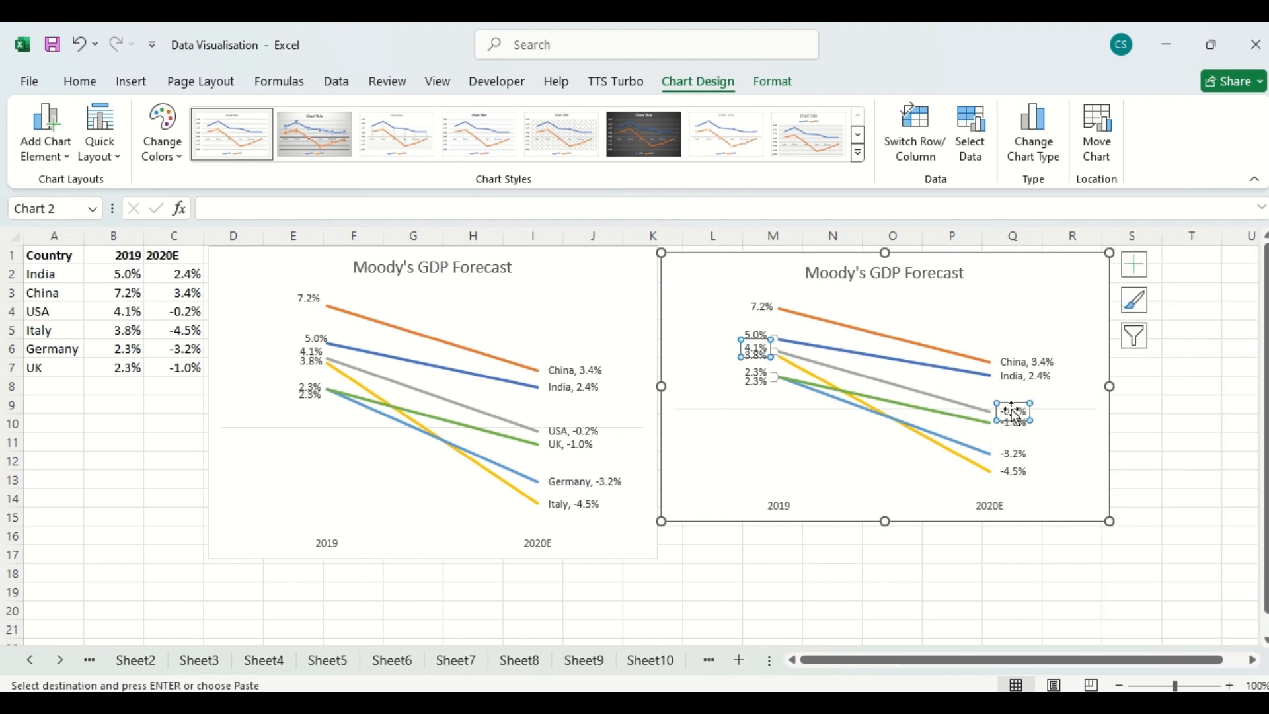
click(1013, 411)
right_click(1013, 412)
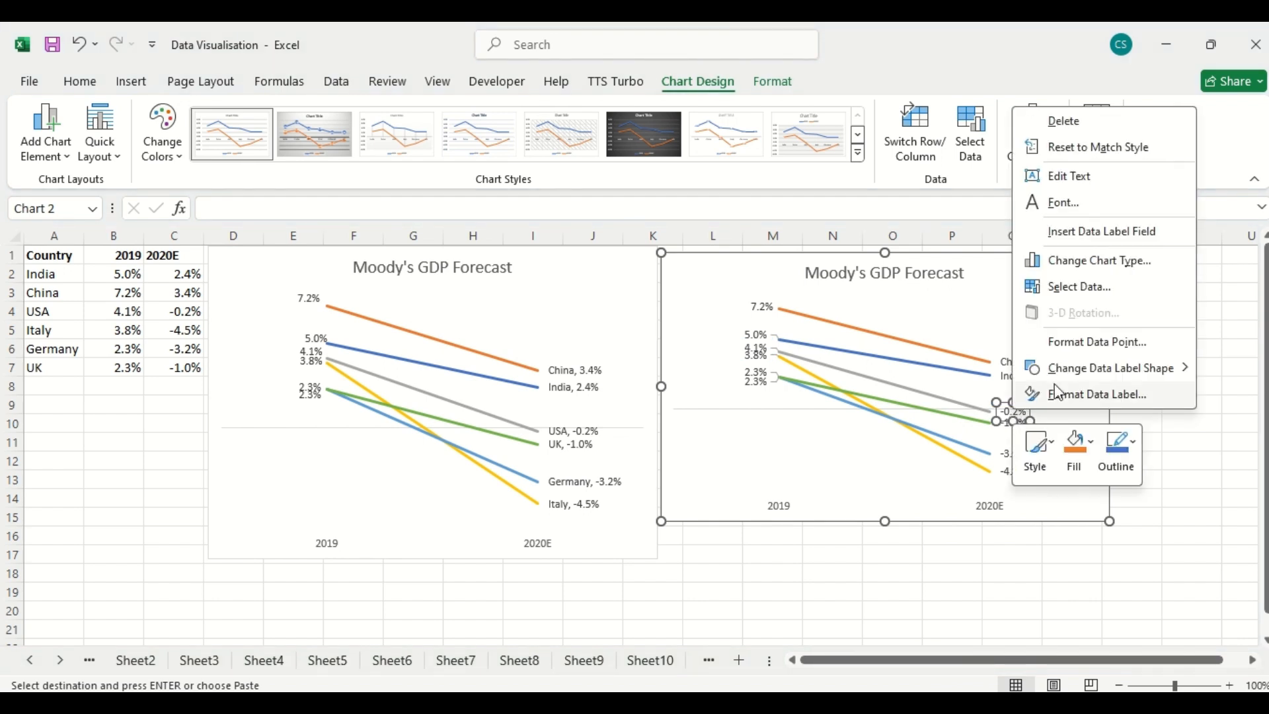
click(1090, 396)
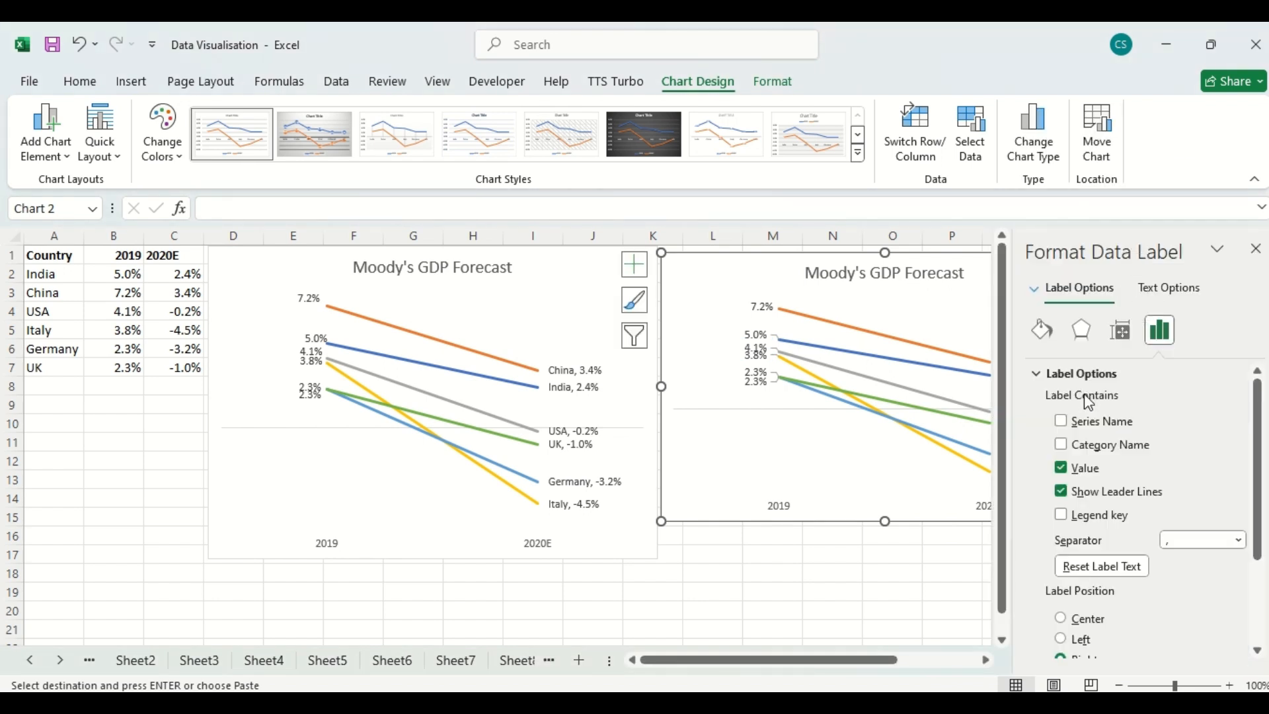
click(1063, 421)
click(949, 605)
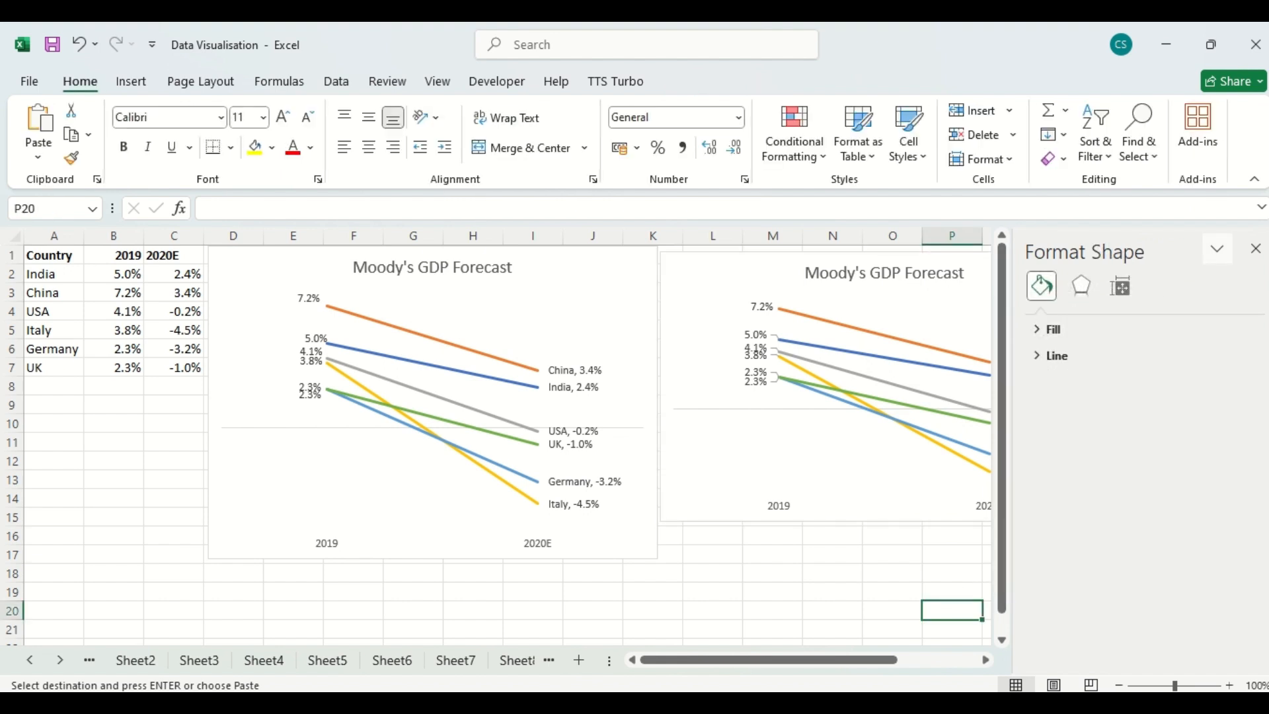
click(1257, 251)
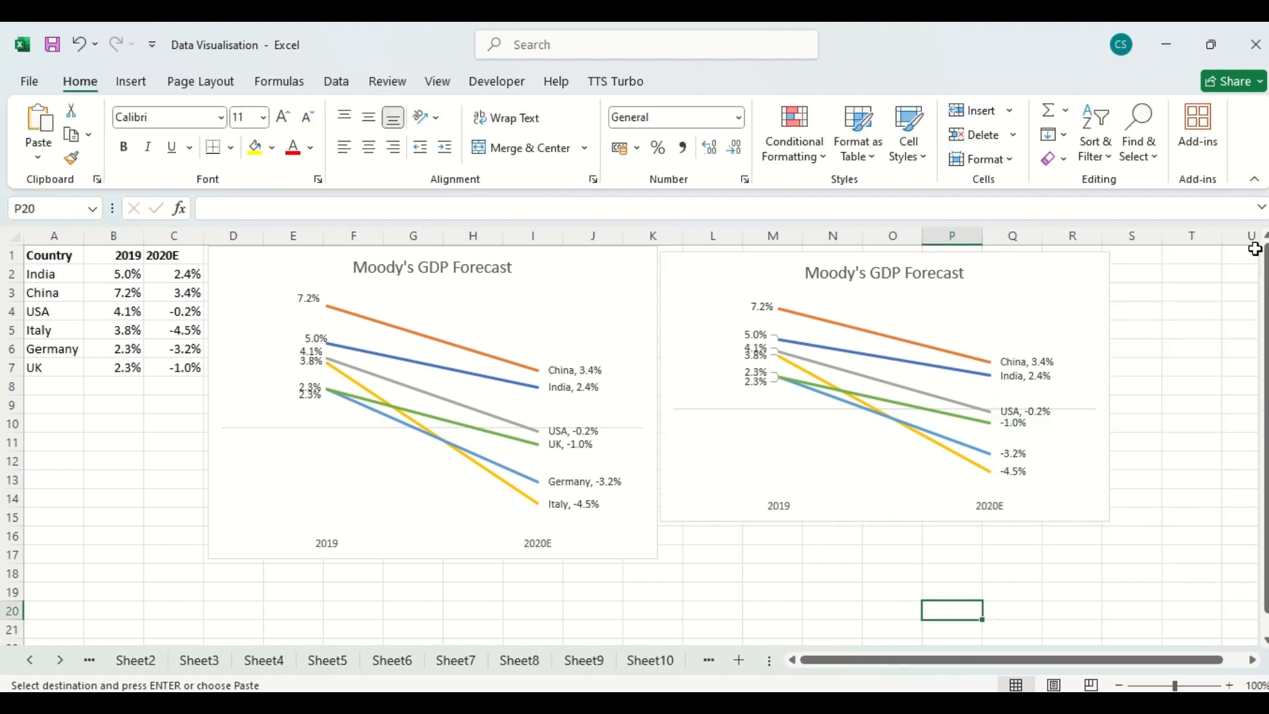
Add the series name to only the UK's 2020E data label, deselect the chart and close the formatting options.
click(1012, 423)
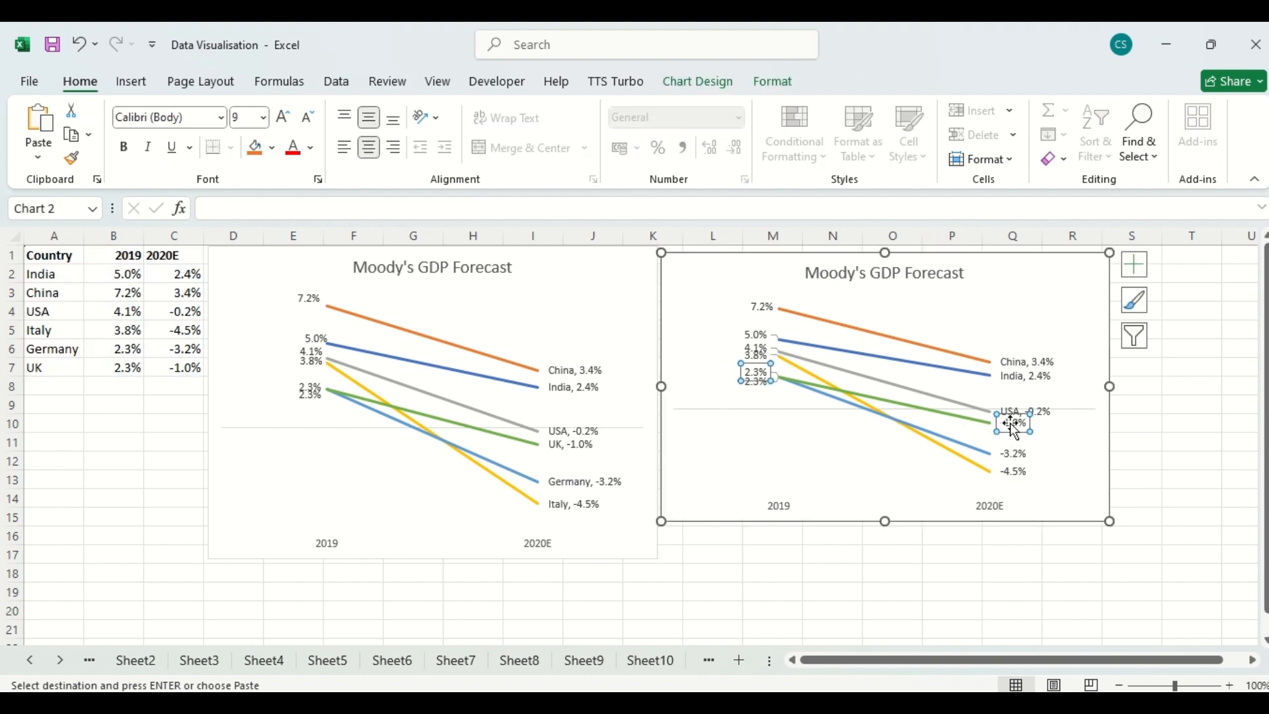
click(1012, 429)
right_click(1012, 428)
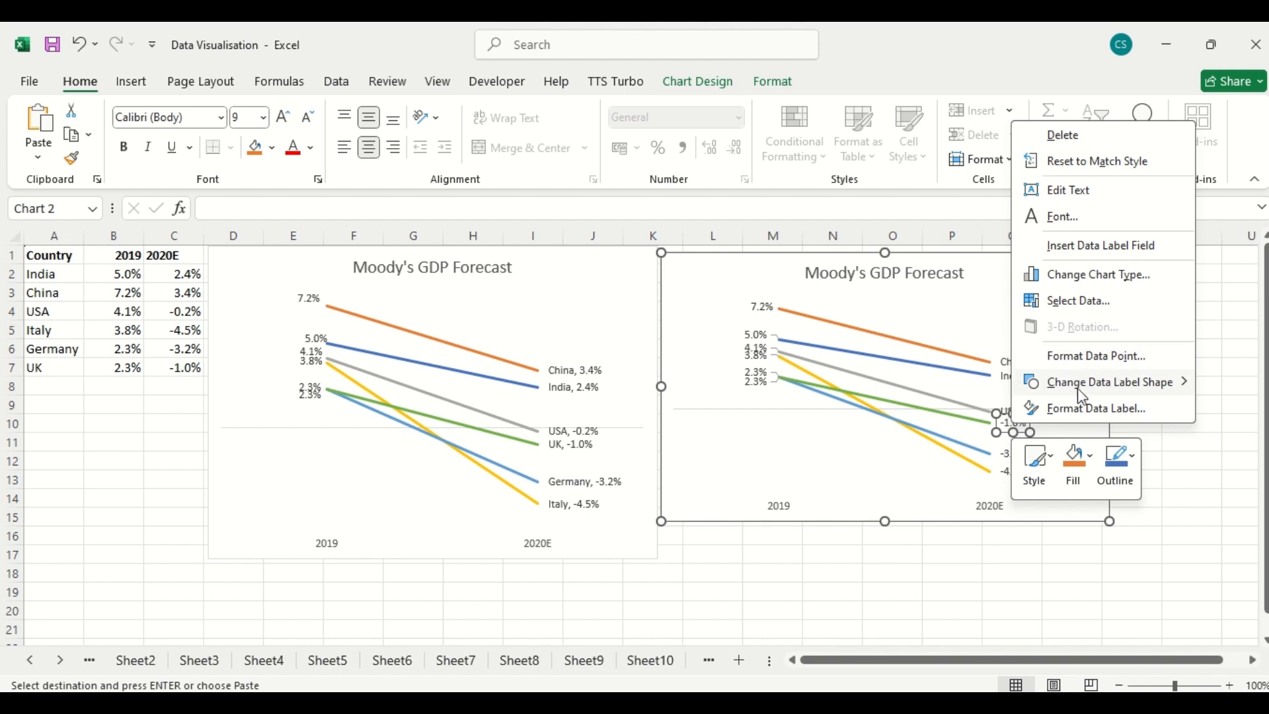
click(1083, 417)
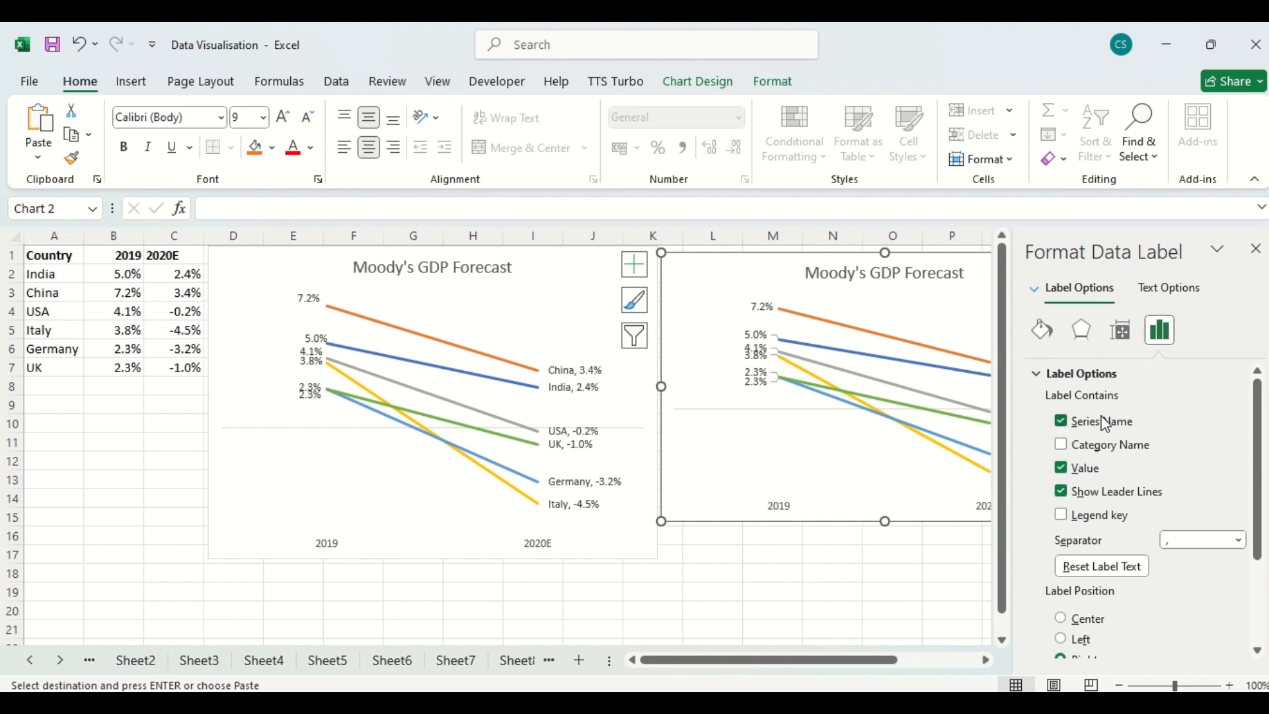
click(919, 594)
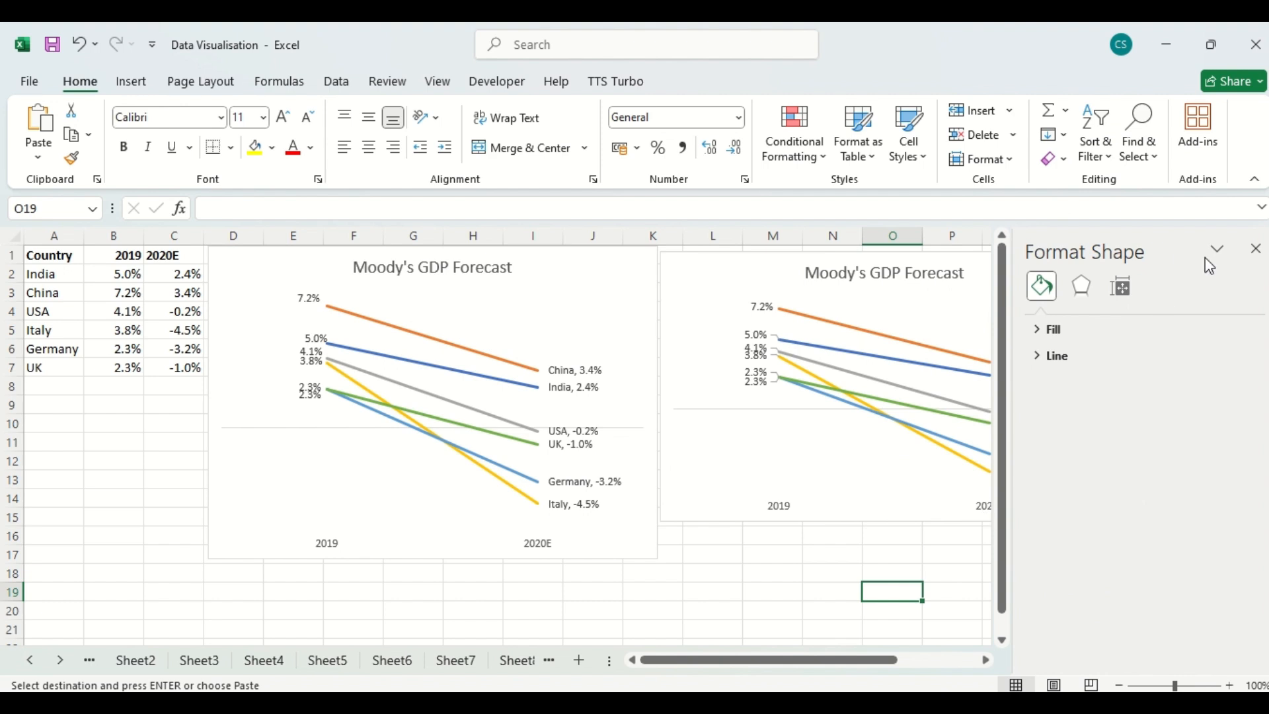
click(1256, 250)
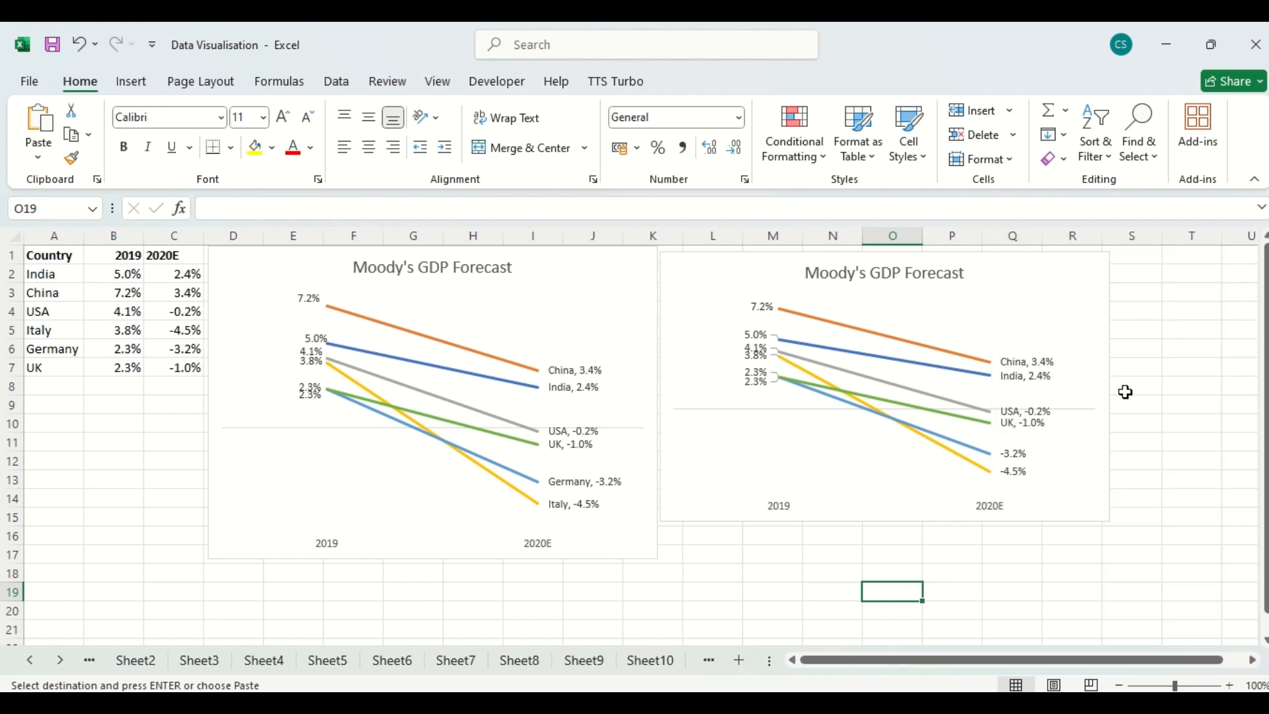
Select only Germany's 2020E data label, add the series name to its value and close the formatting options.
click(1010, 454)
right_click(1010, 457)
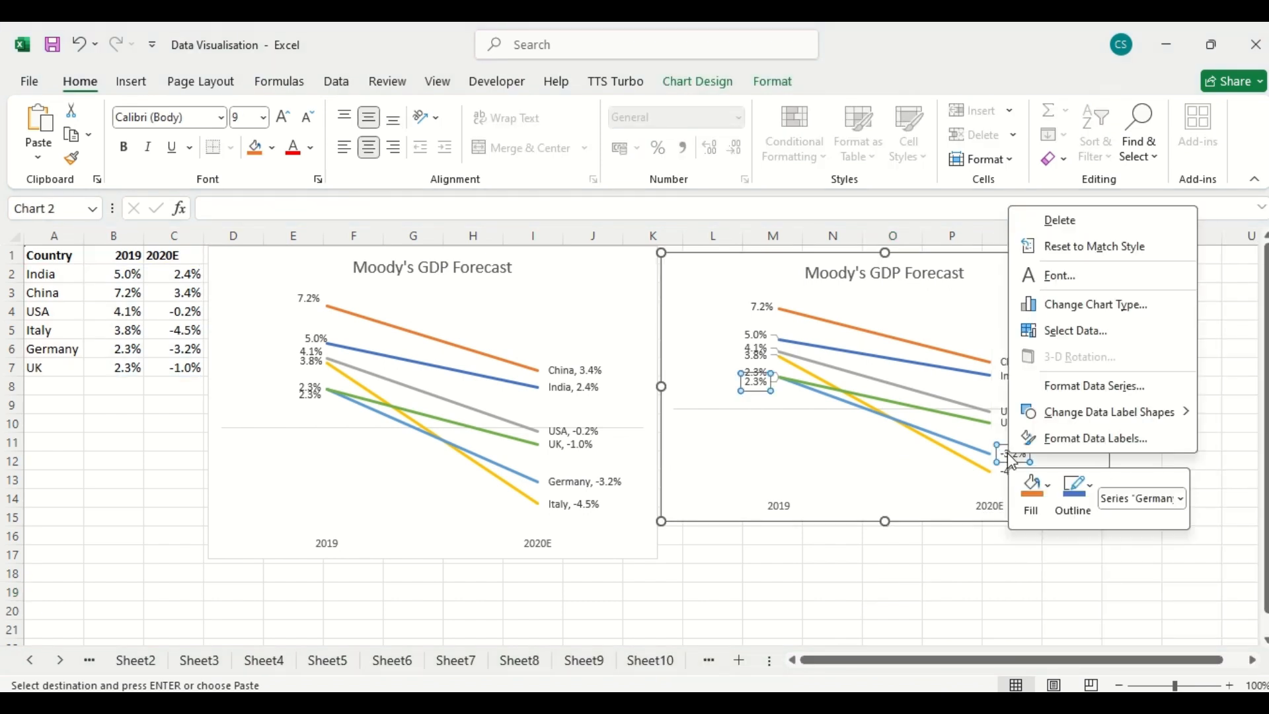
key(Escape)
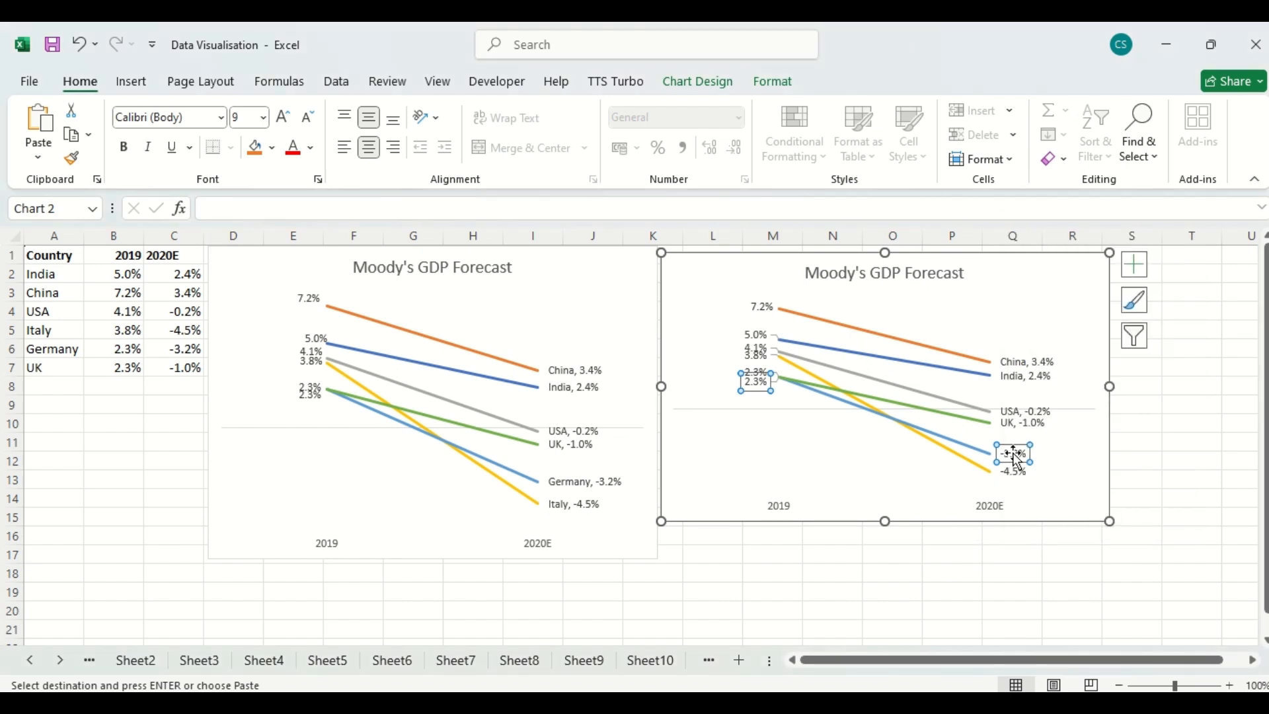
click(1012, 453)
right_click(1010, 450)
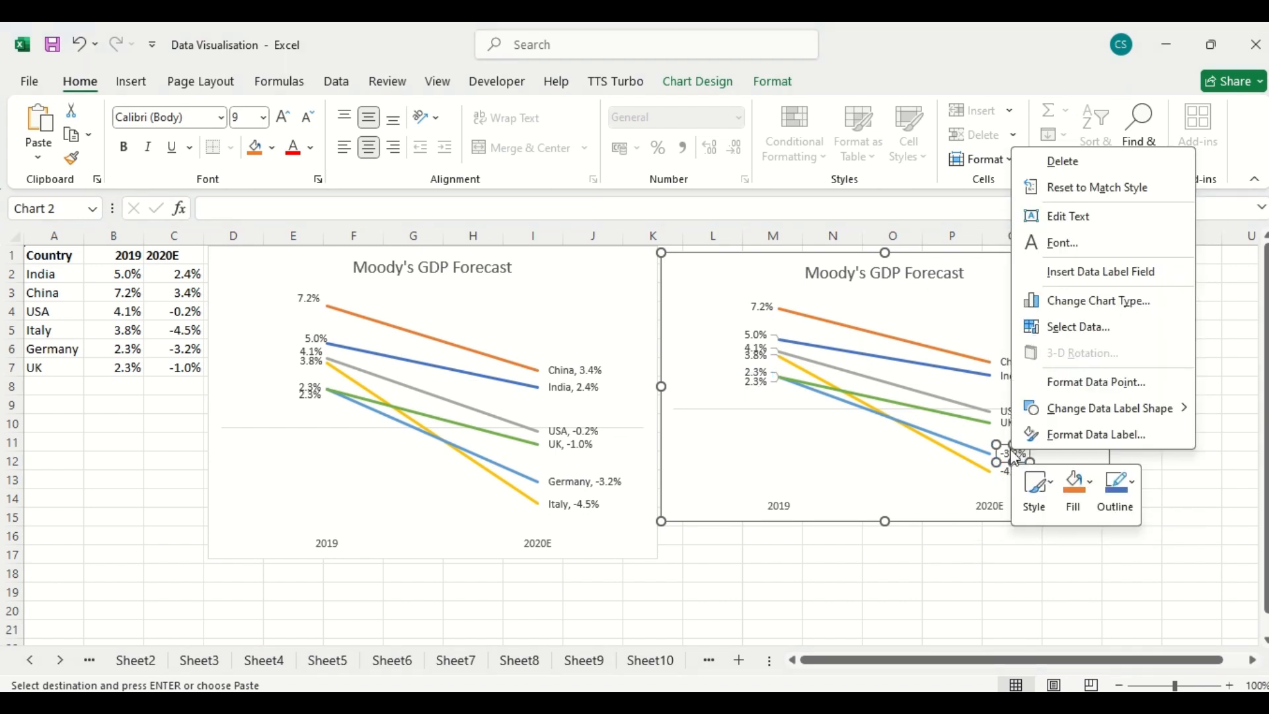
click(1084, 435)
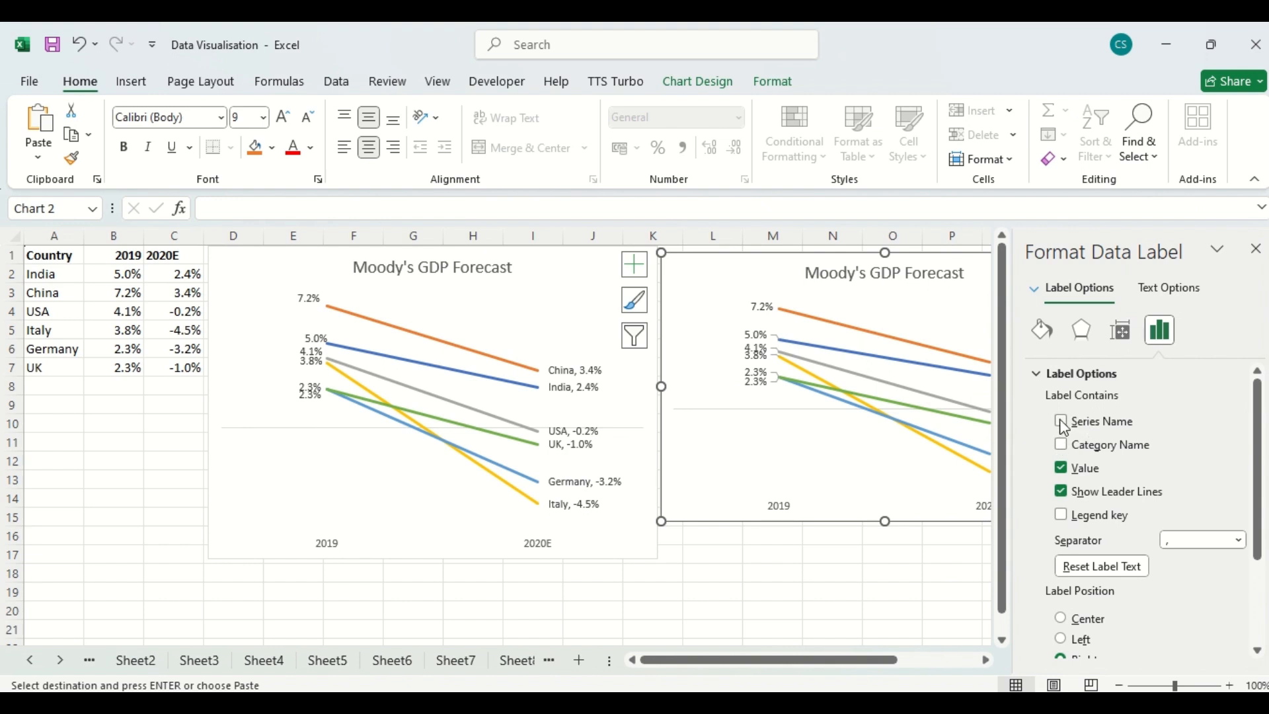
click(953, 573)
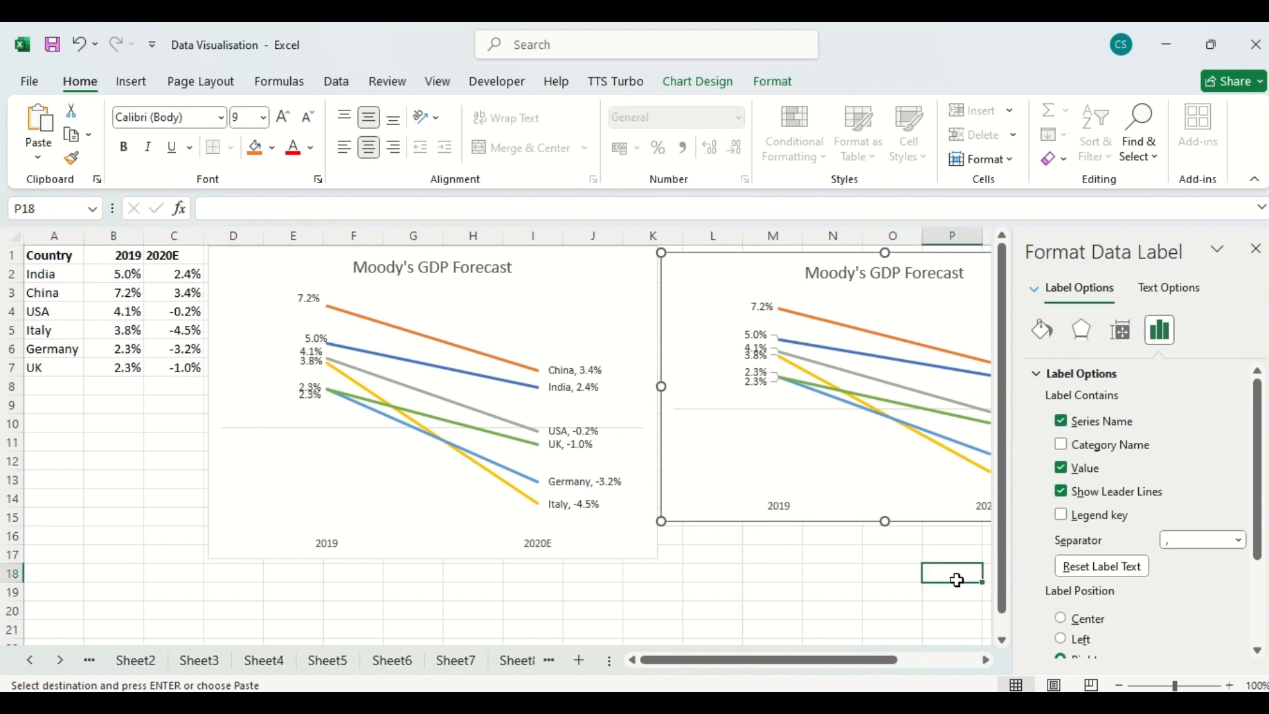
click(1256, 249)
Add the series name to both of Italy's data labels and deselect the chart.
click(1013, 472)
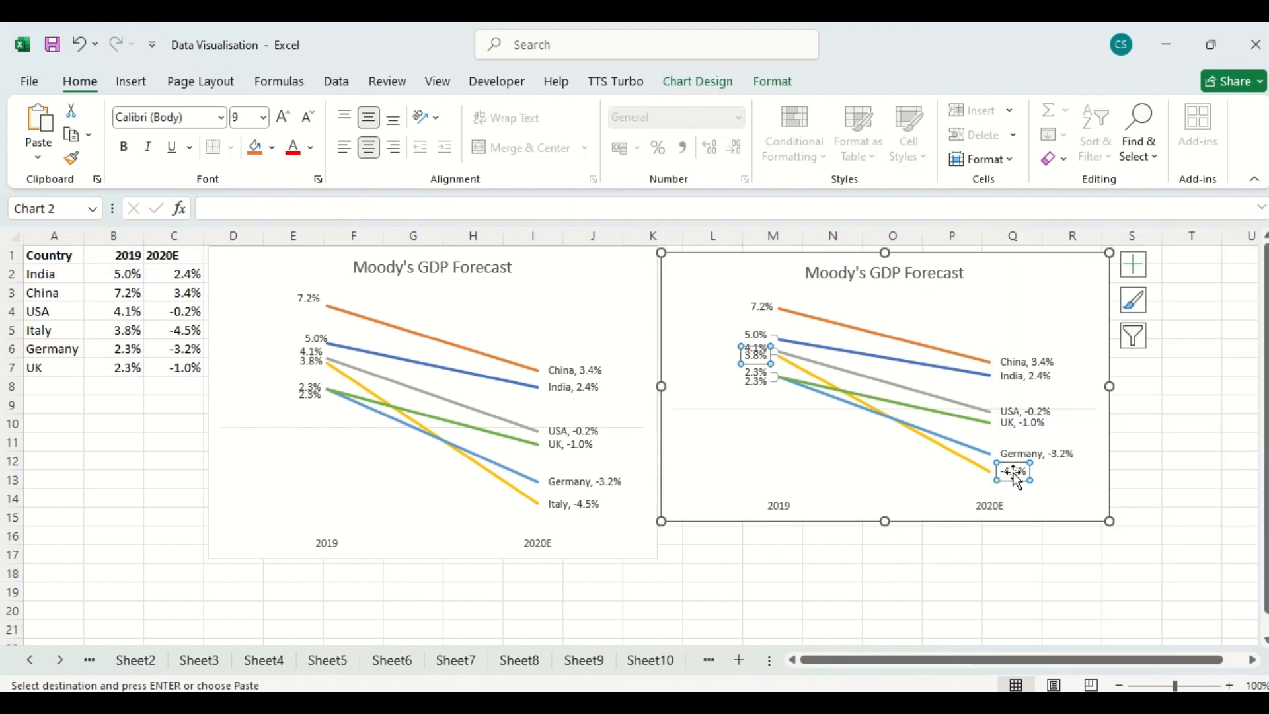
right_click(1014, 473)
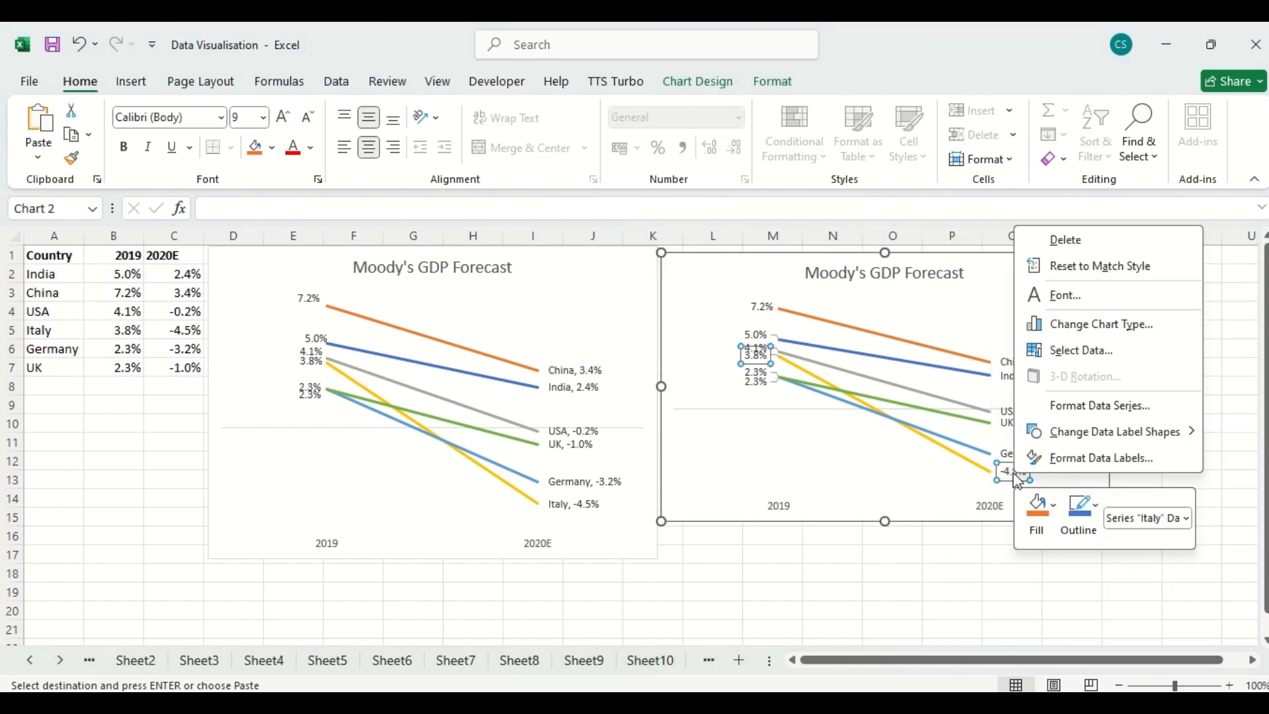
click(1083, 471)
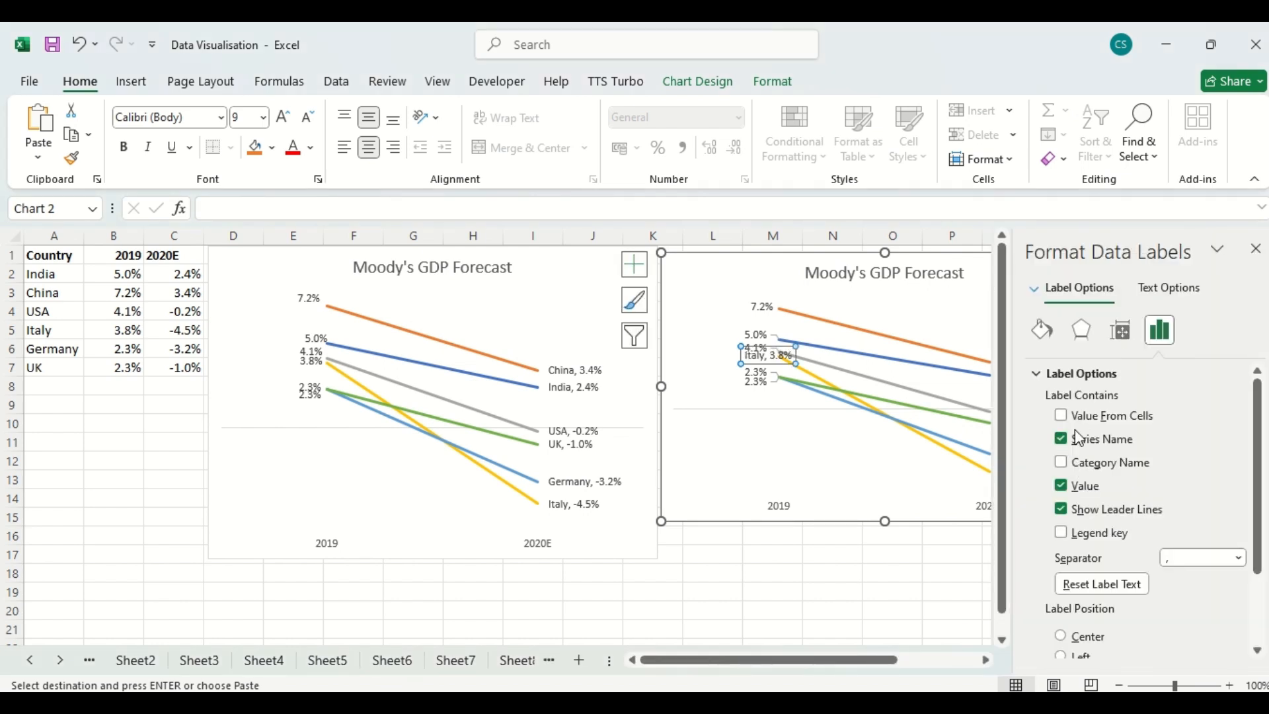
click(1257, 252)
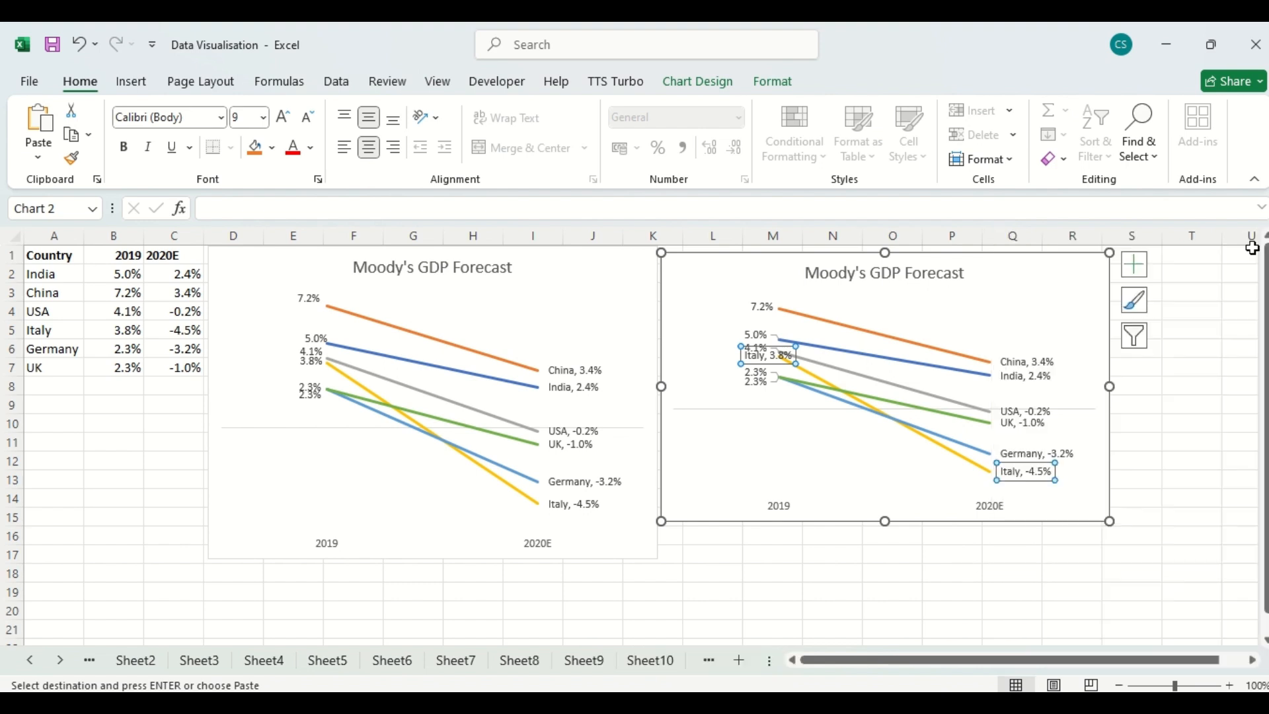
click(1070, 570)
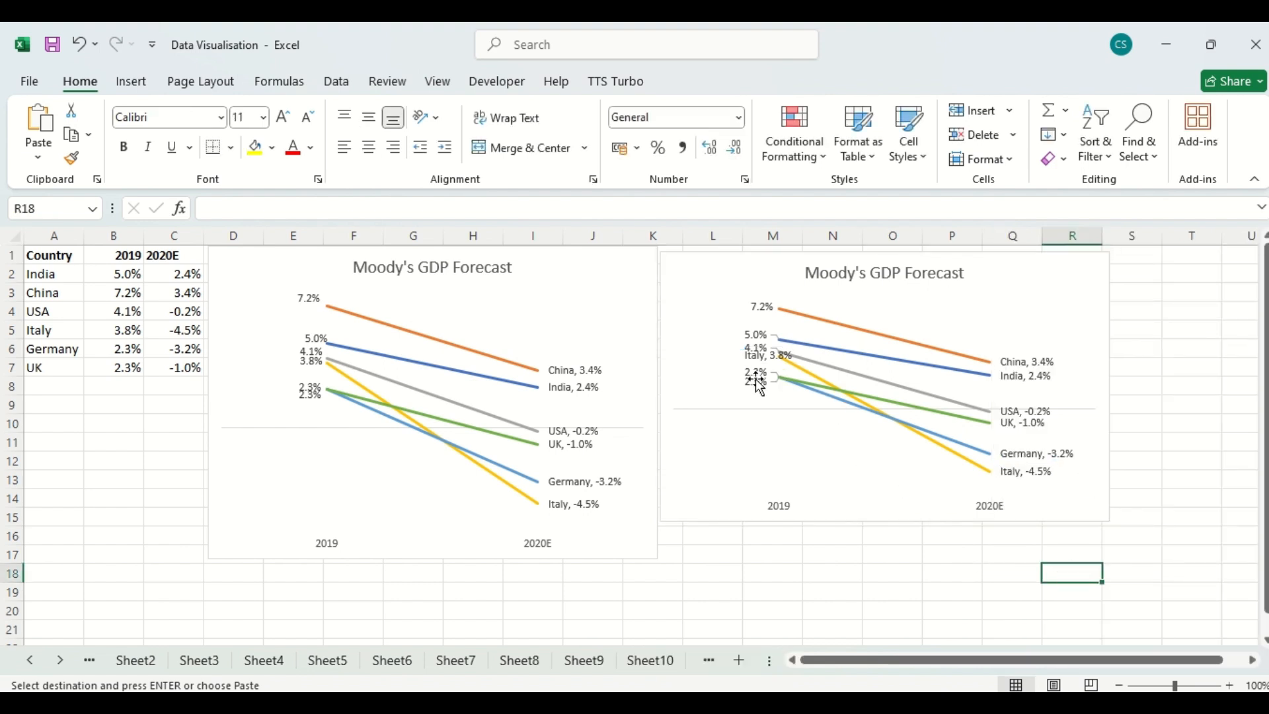
Delete the country name from the text of Italy's 2019 data label, keeping only 3.8%, and close the formatting options.
click(757, 353)
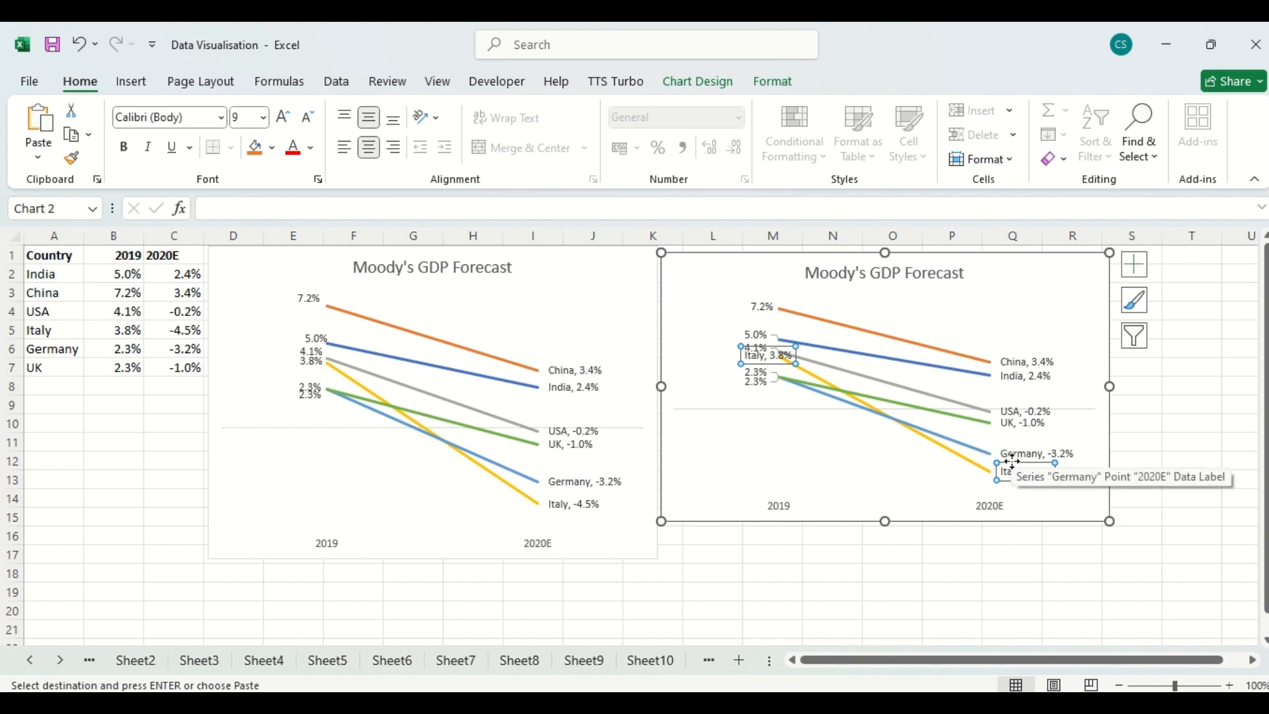
double_click(768, 355)
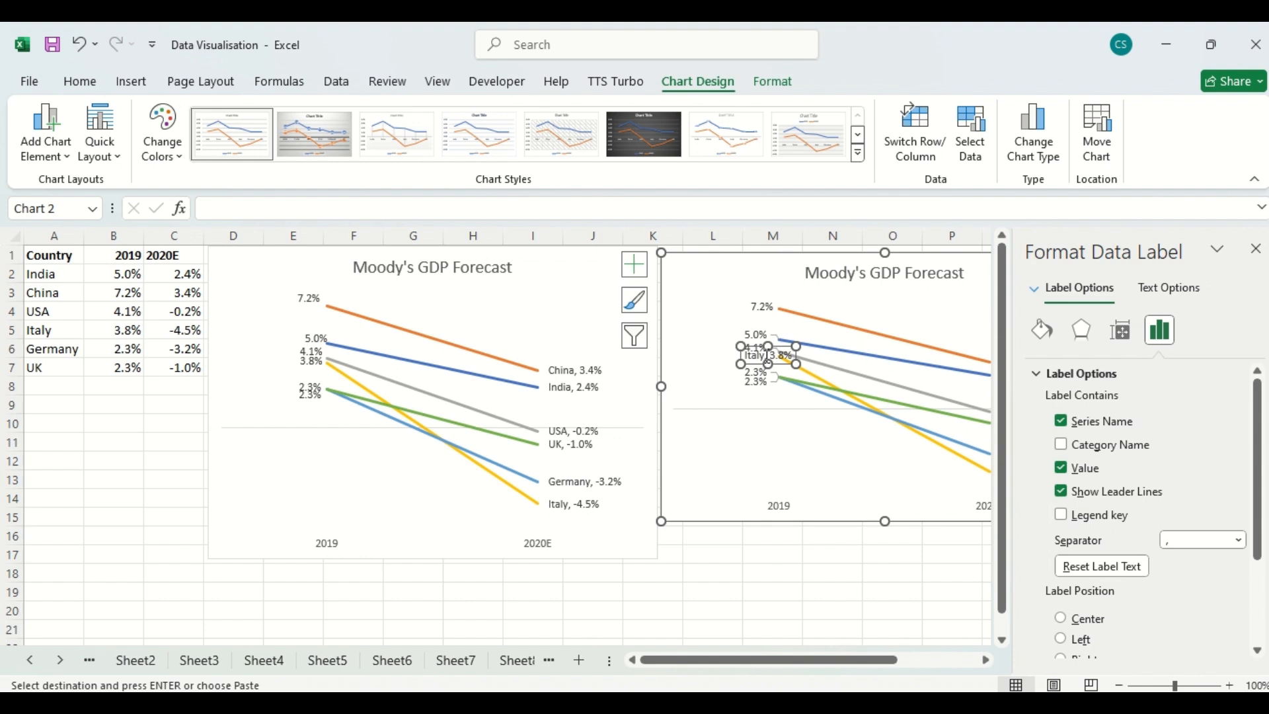
click(768, 357)
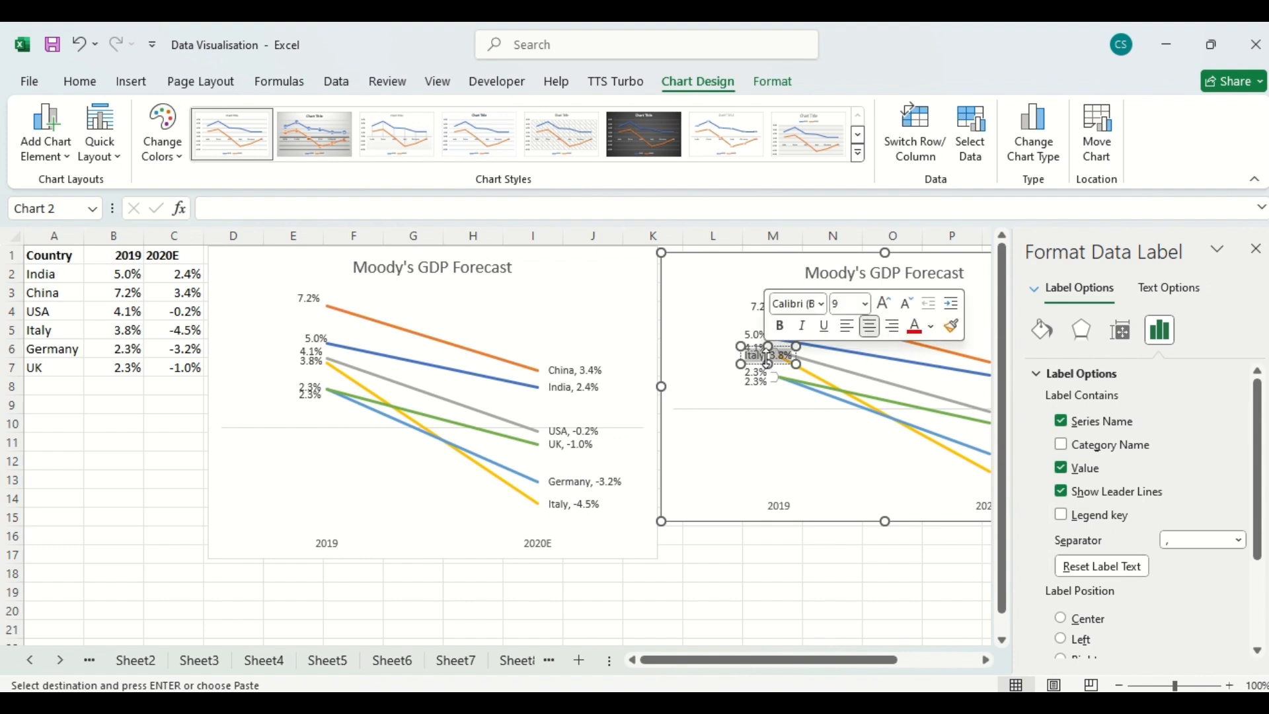
key(BackSpace)
key(BackSpace)
key(BackSpace)
key(BackSpace)
key(BackSpace)
key(BackSpace)
key(BackSpace)
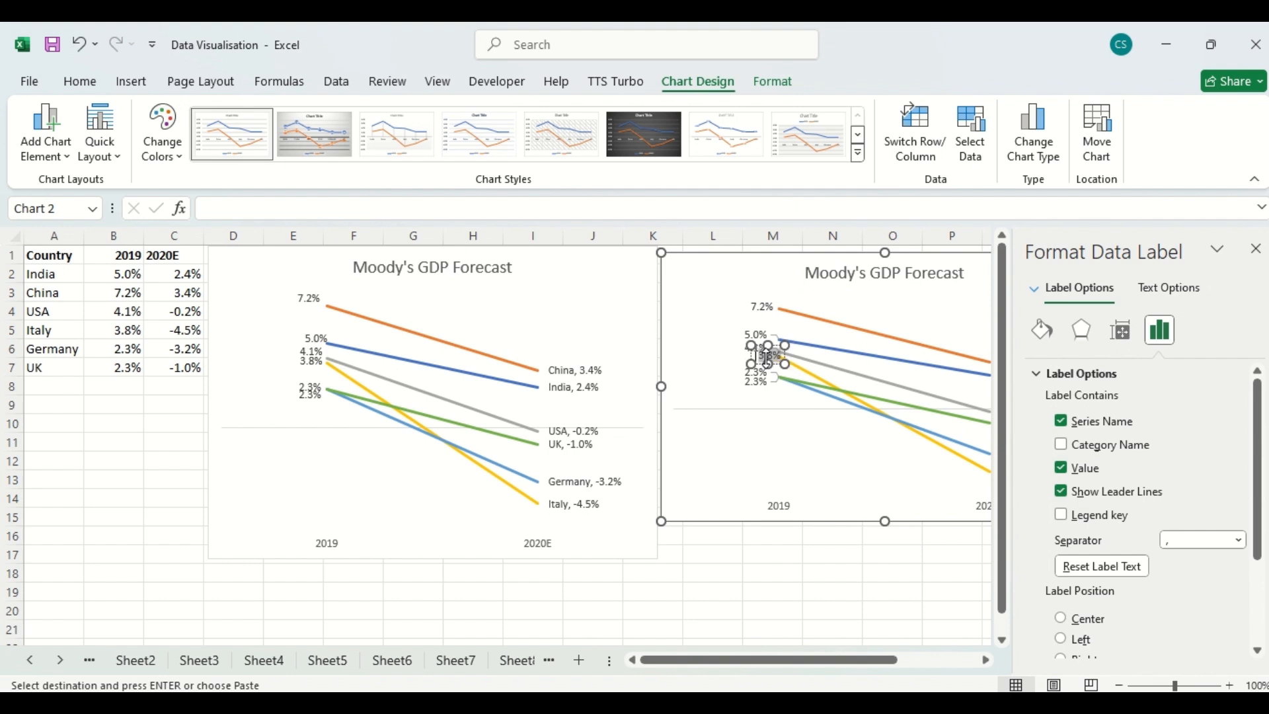
click(816, 576)
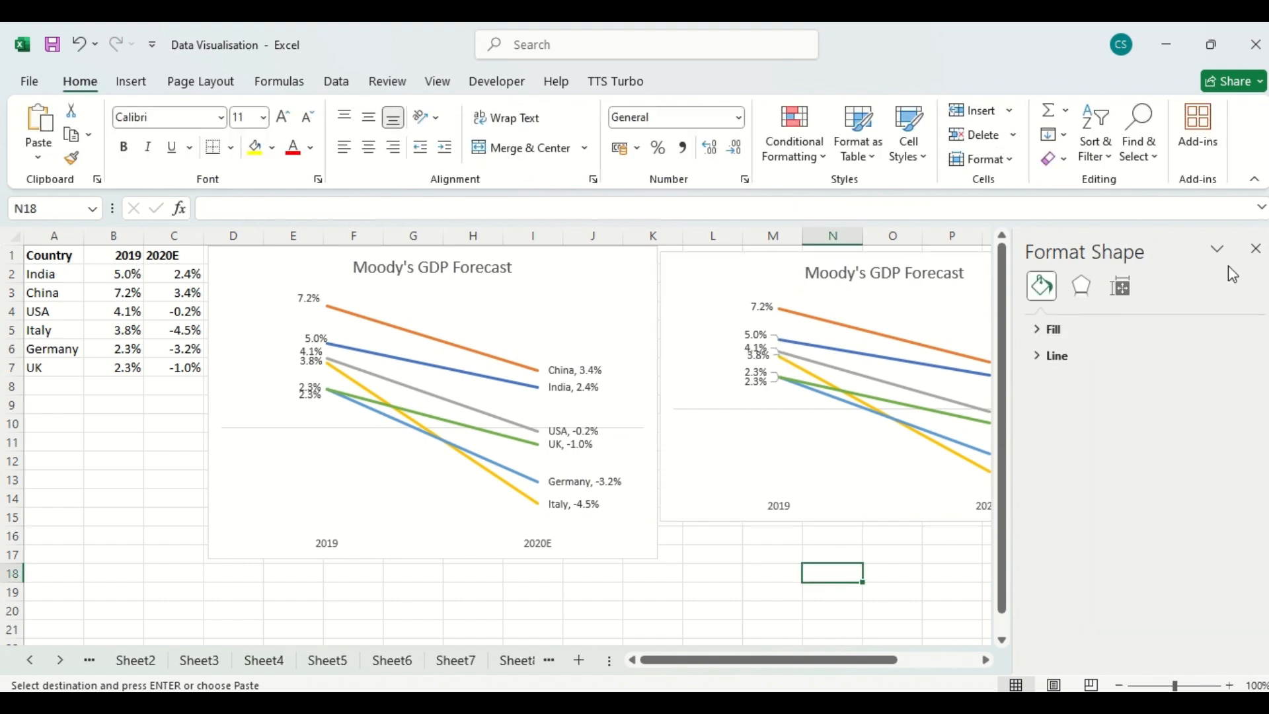
click(1256, 248)
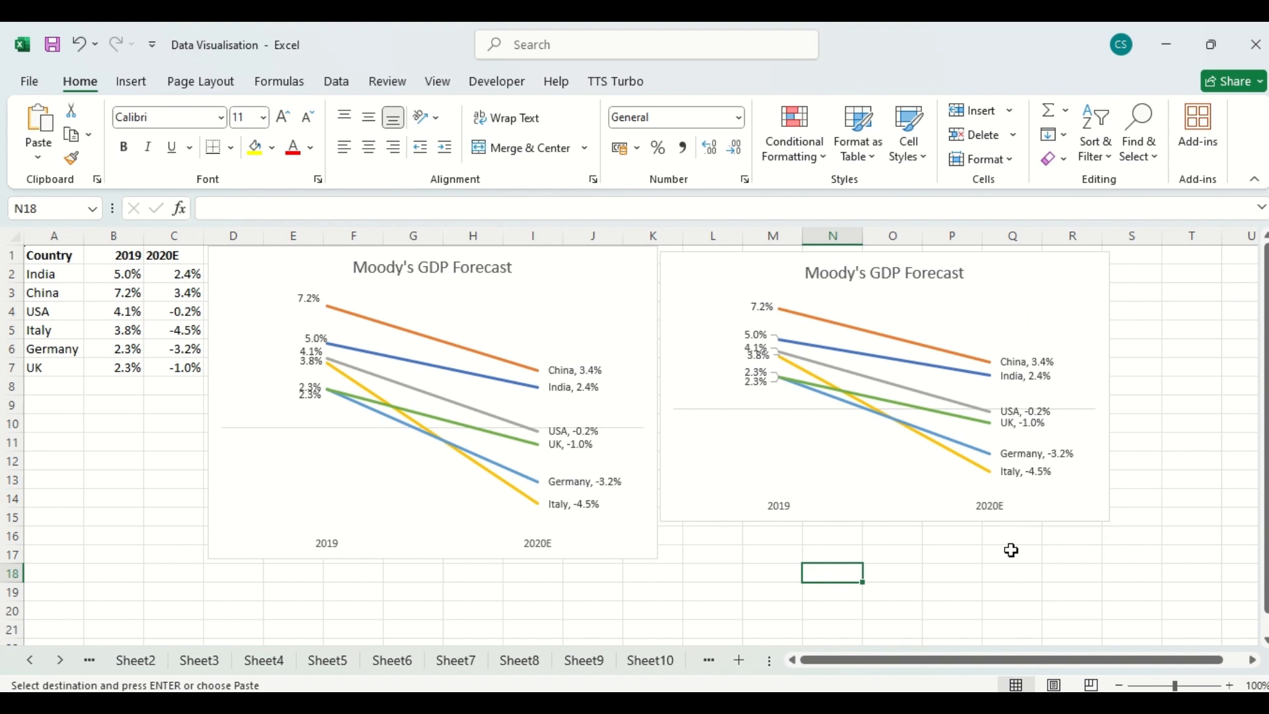
Stretch the new slope chart's lower edge down to about row 18 to spread out its labels, and deselect the chart.
click(911, 515)
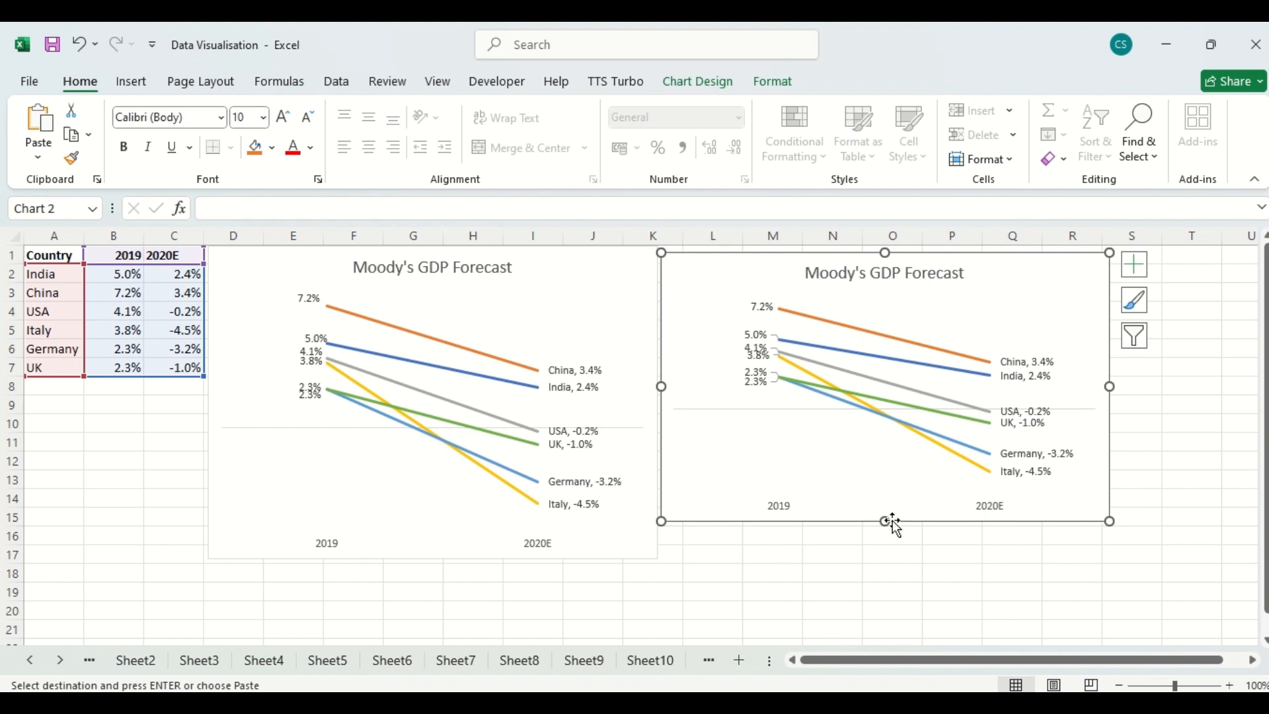
drag(890, 576, 887, 578)
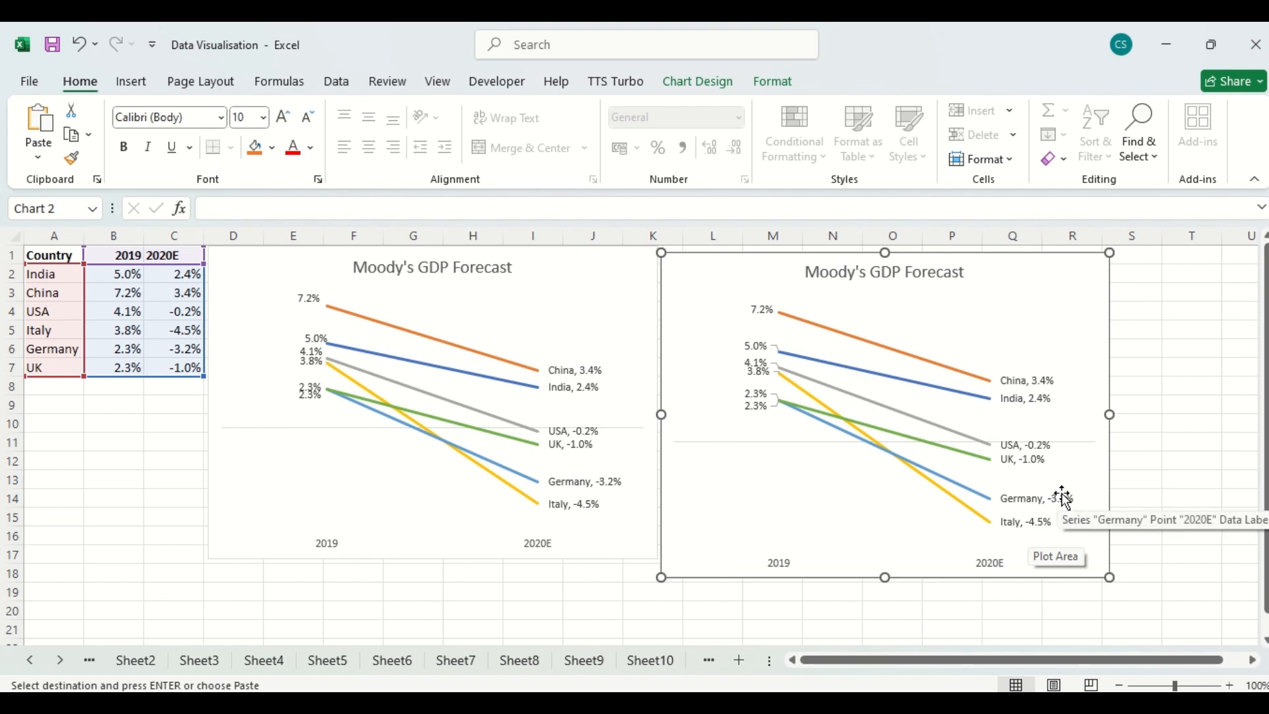
click(1163, 458)
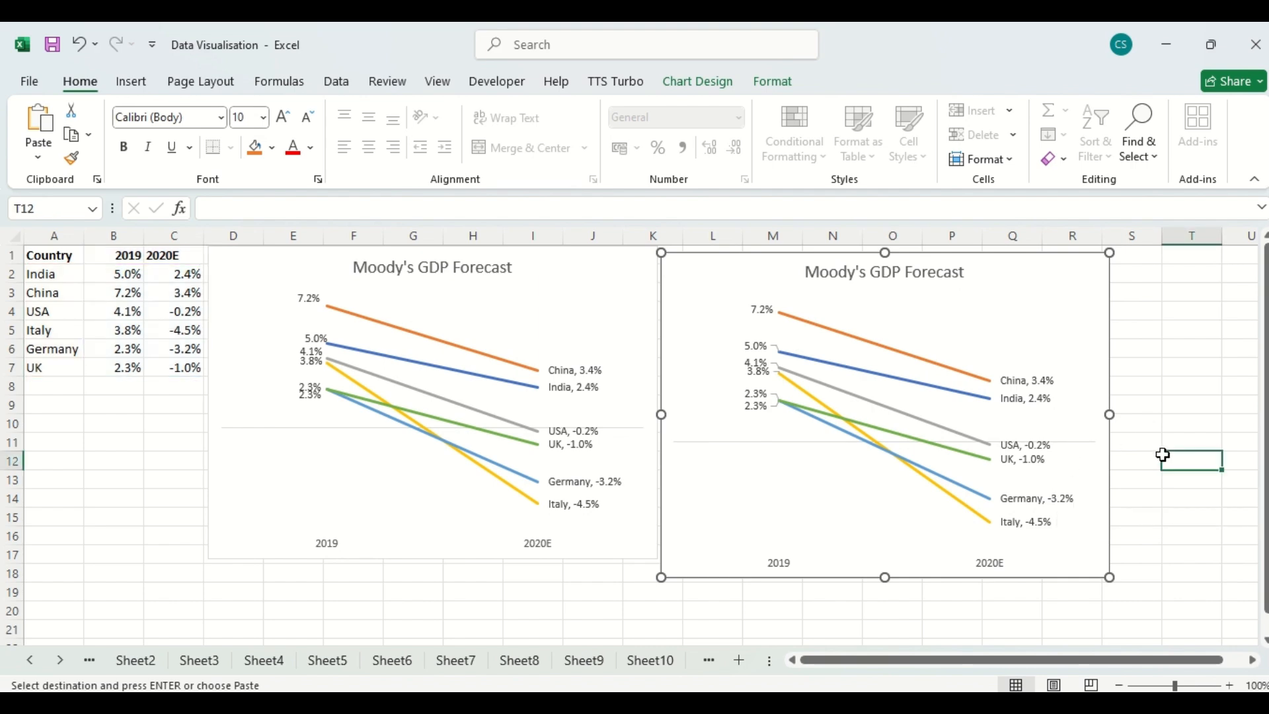